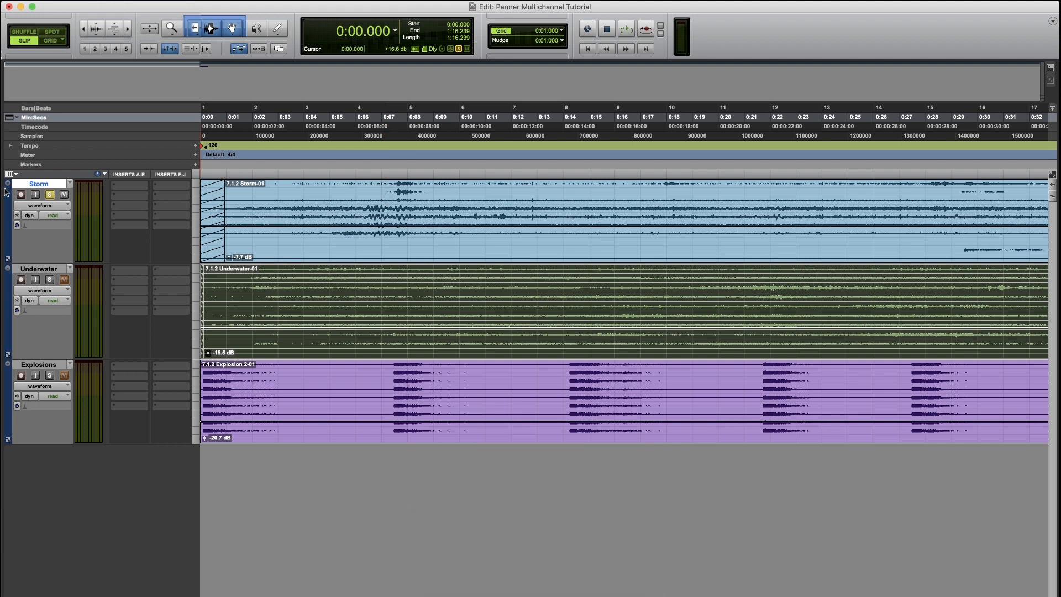
- Solo the Storm track and play back the session to hear it
click(50, 195)
click(49, 195)
key(space)
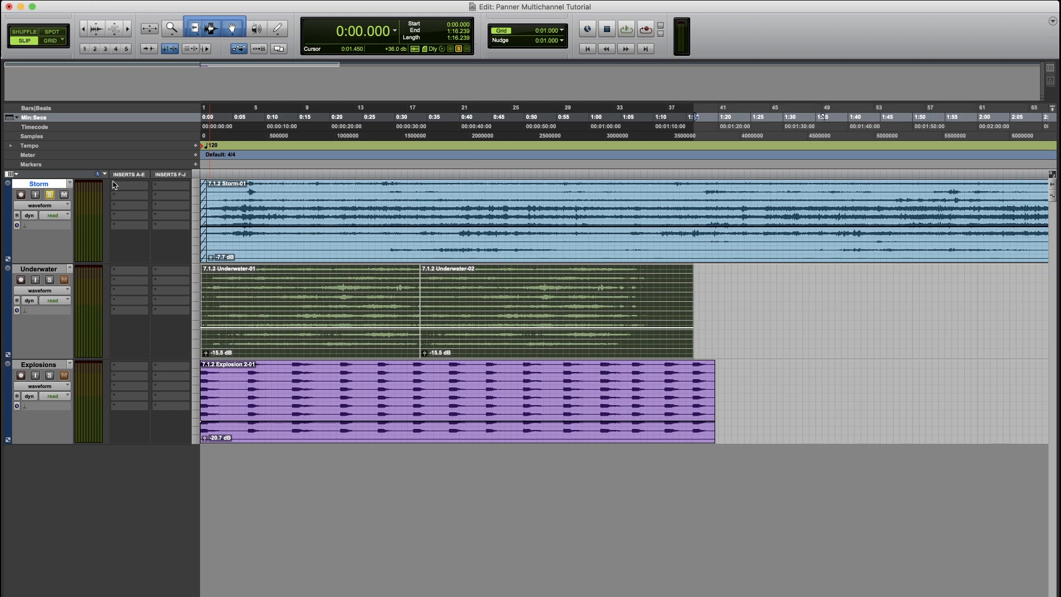
- Insert the EnergyPanner multichannel plug-in on the Storm track's first insert and reposition its window
click(115, 186)
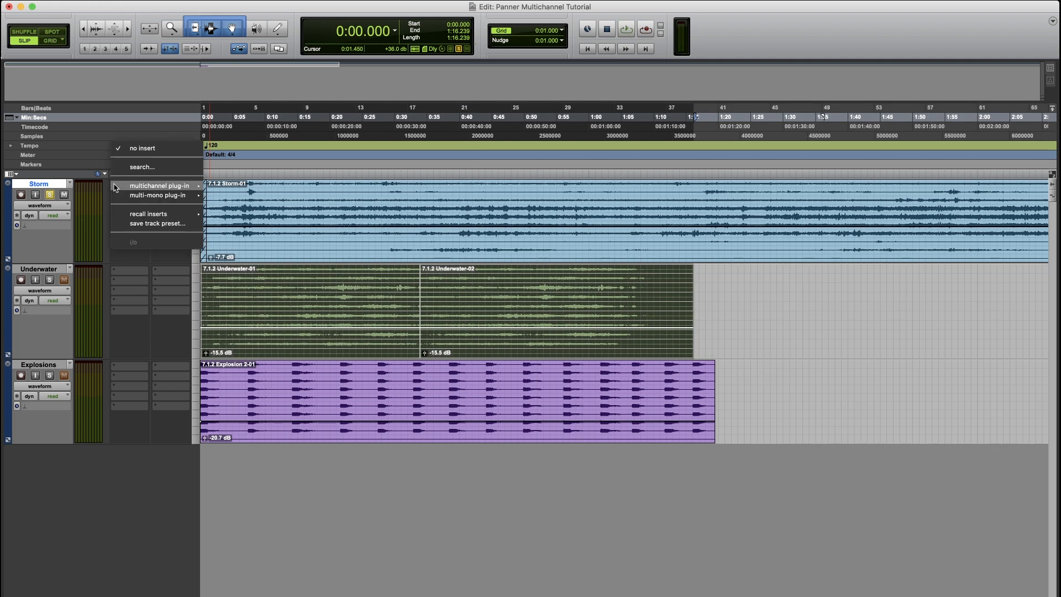
mouse_move(115, 186)
mouse_move(245, 217)
click(348, 403)
drag(574, 214, 514, 153)
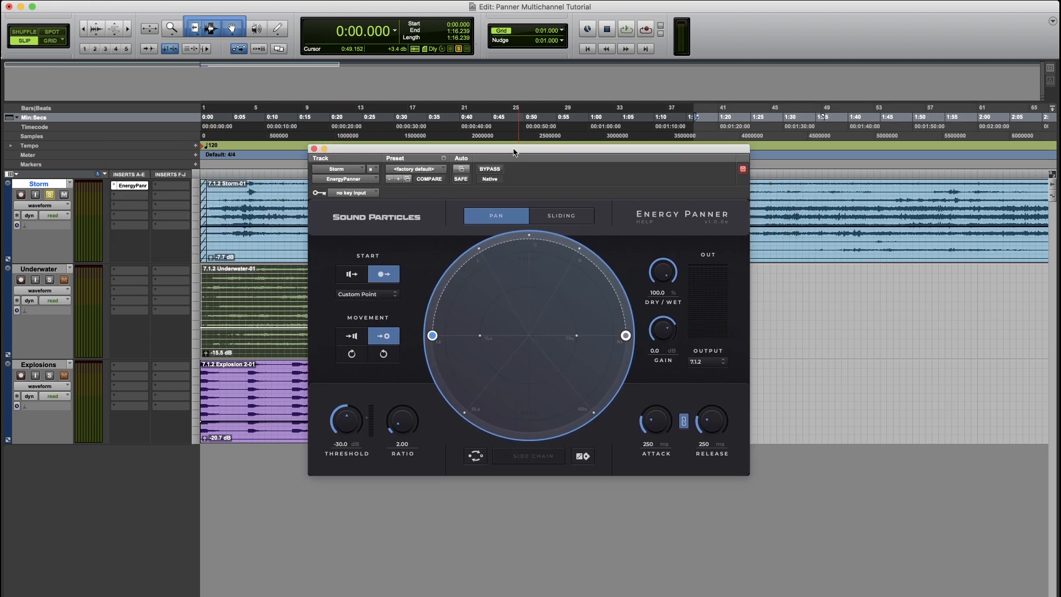
- Set the panner's output to Binaural and audition the Storm track
click(708, 363)
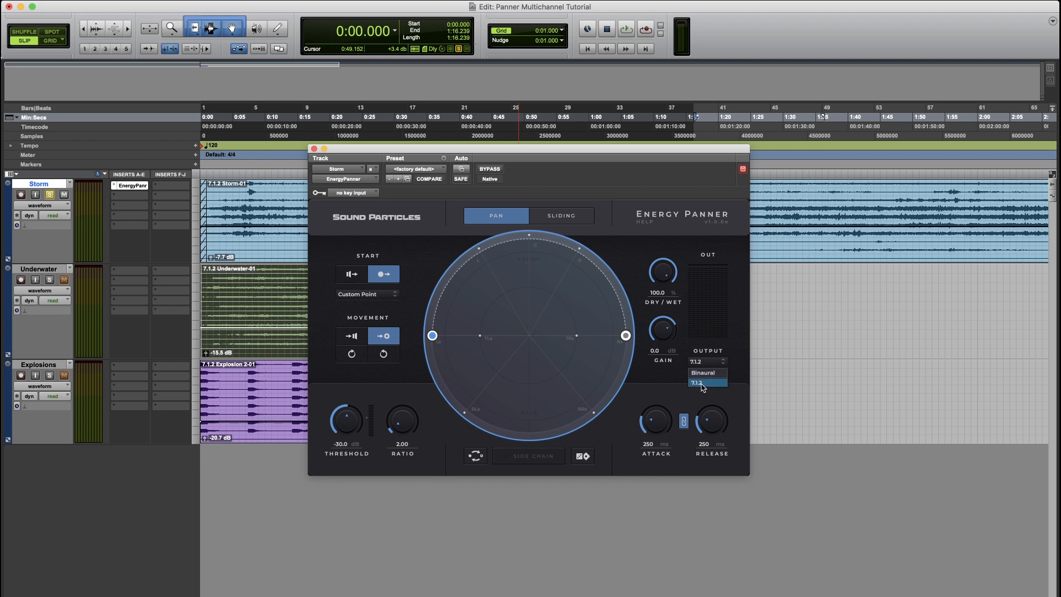
click(703, 374)
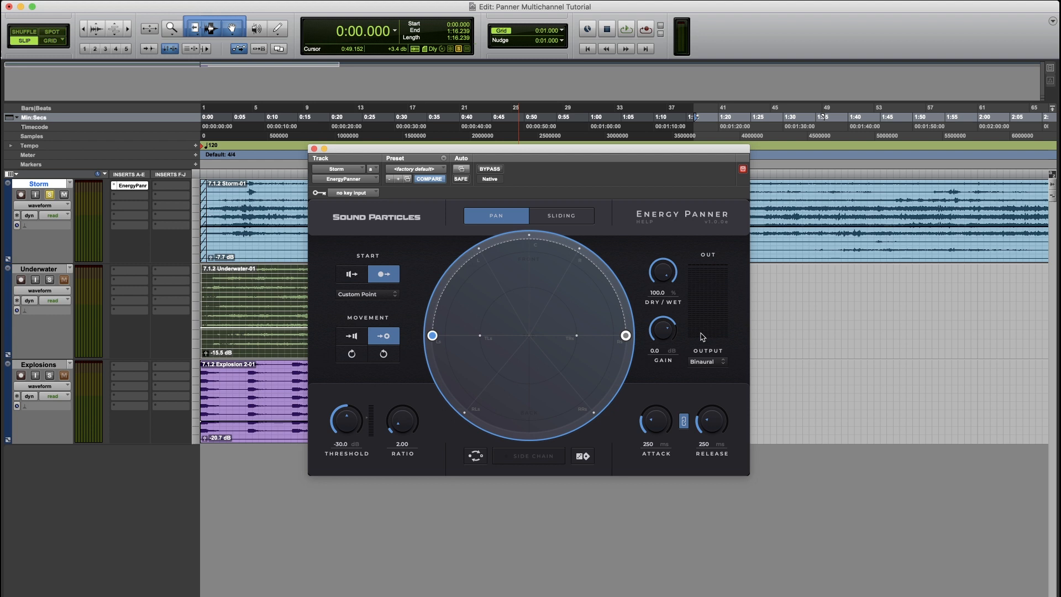
key(space)
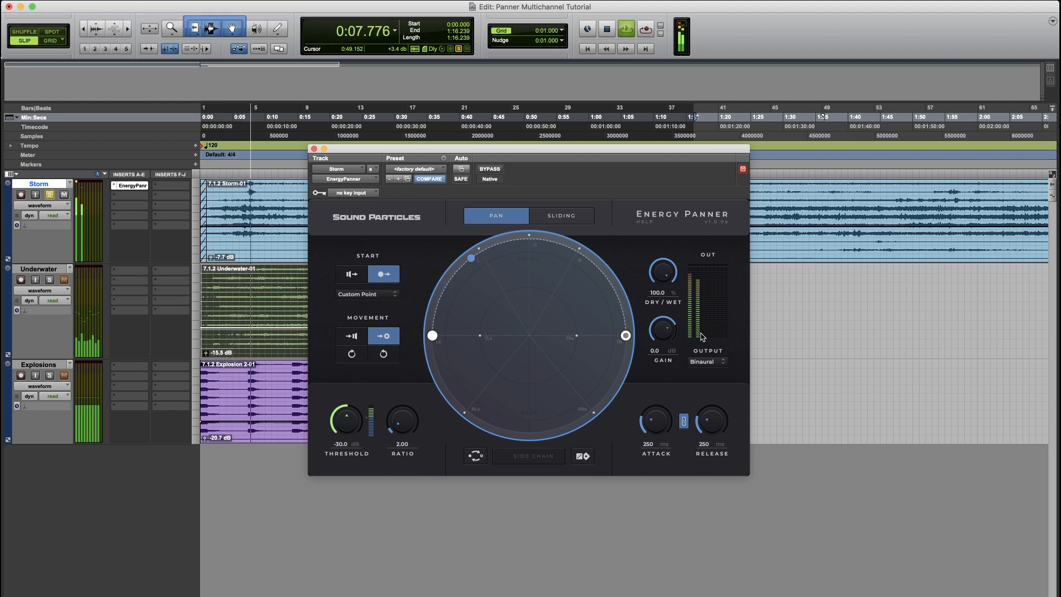
key(space)
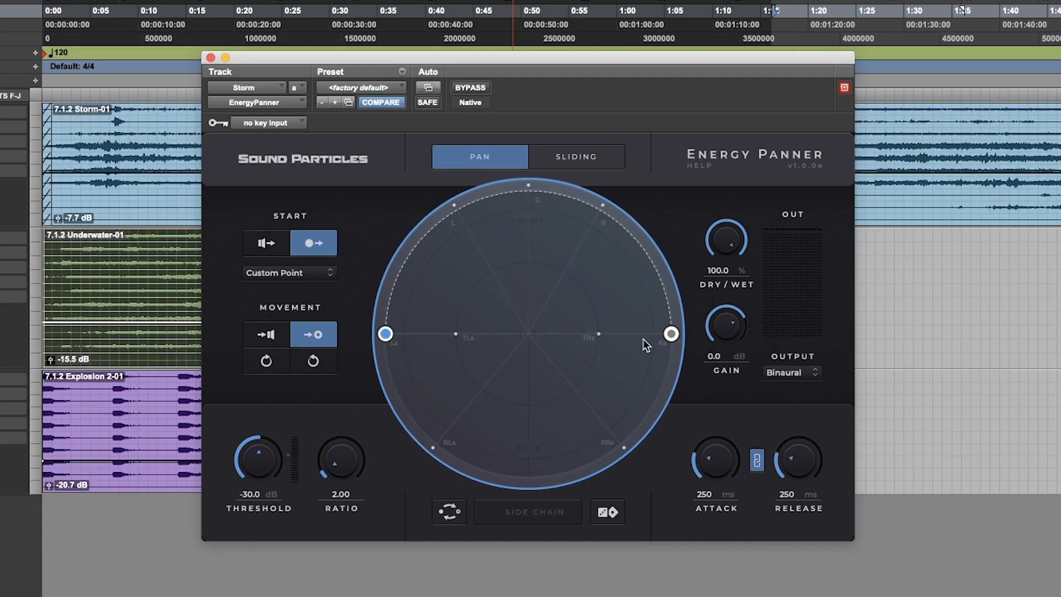
- Move the start point to about -60° azimuth and 44° elevation, then start playback
drag(626, 336, 624, 333)
drag(385, 334, 441, 282)
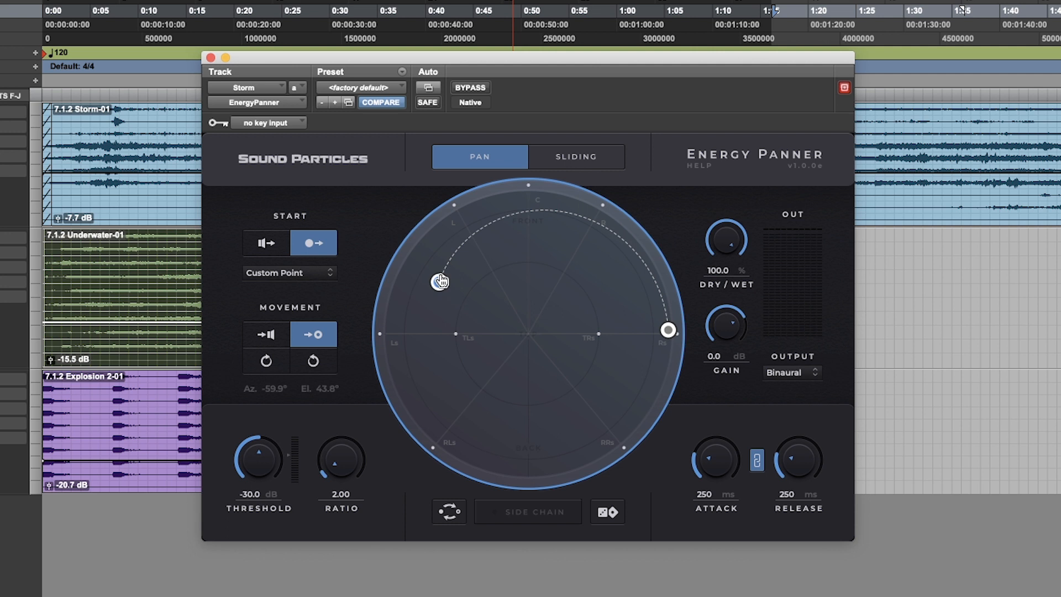
key(space)
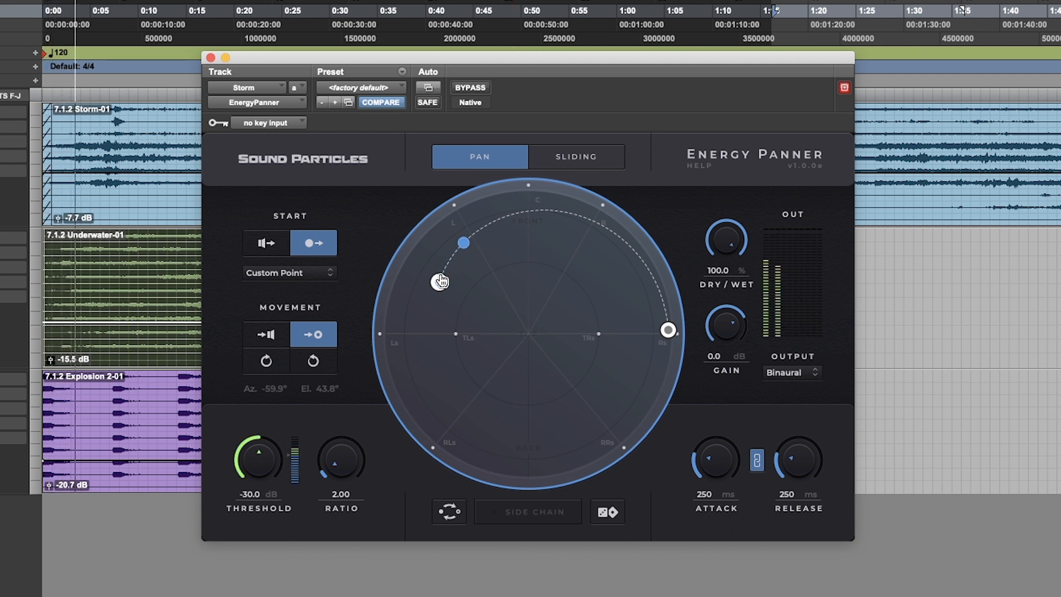
- Raise the ratio to about 3.88 and move the end point up toward the front right
drag(338, 469, 336, 449)
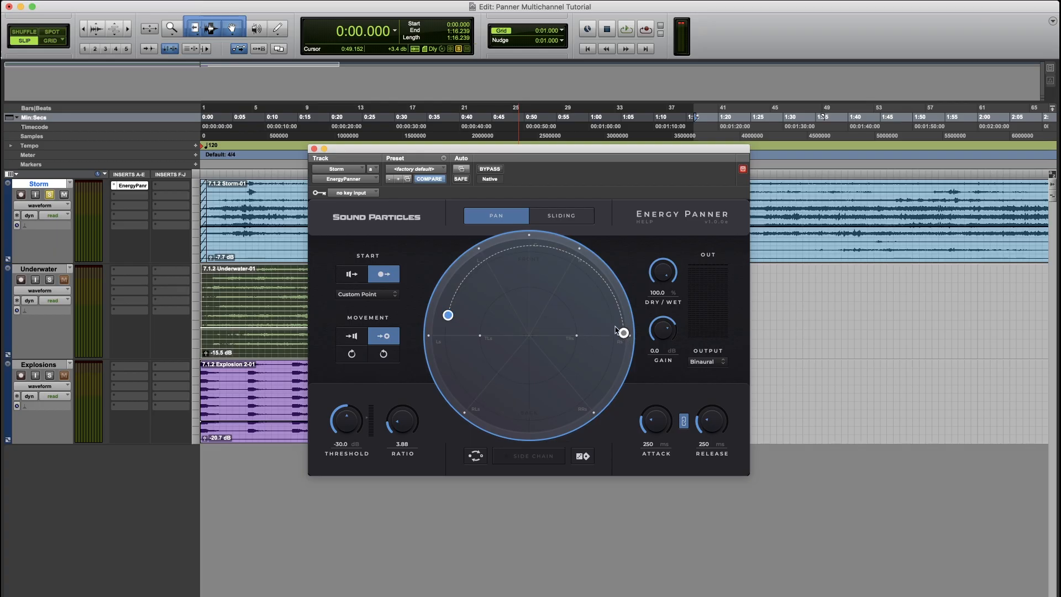
drag(621, 332, 596, 315)
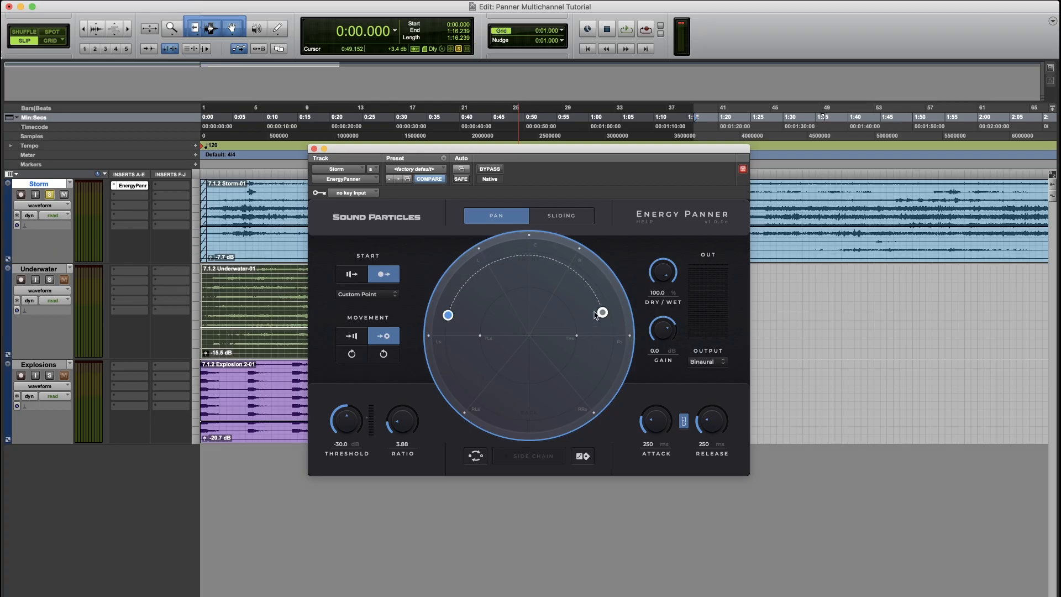
- Switch the start to the speaker positions, place the end point at the top centre, and play
click(351, 275)
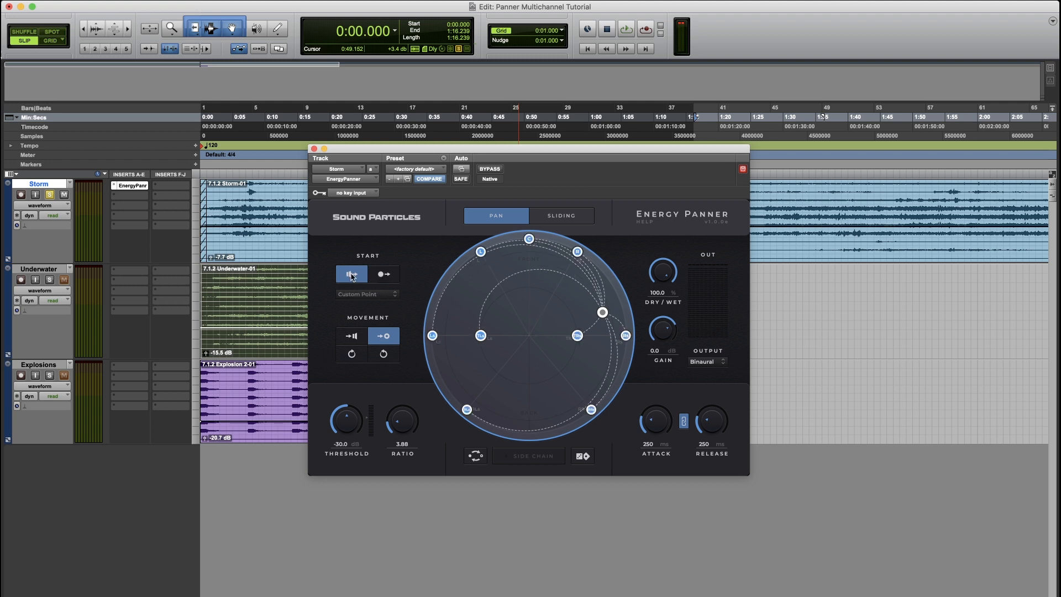
drag(610, 312, 534, 288)
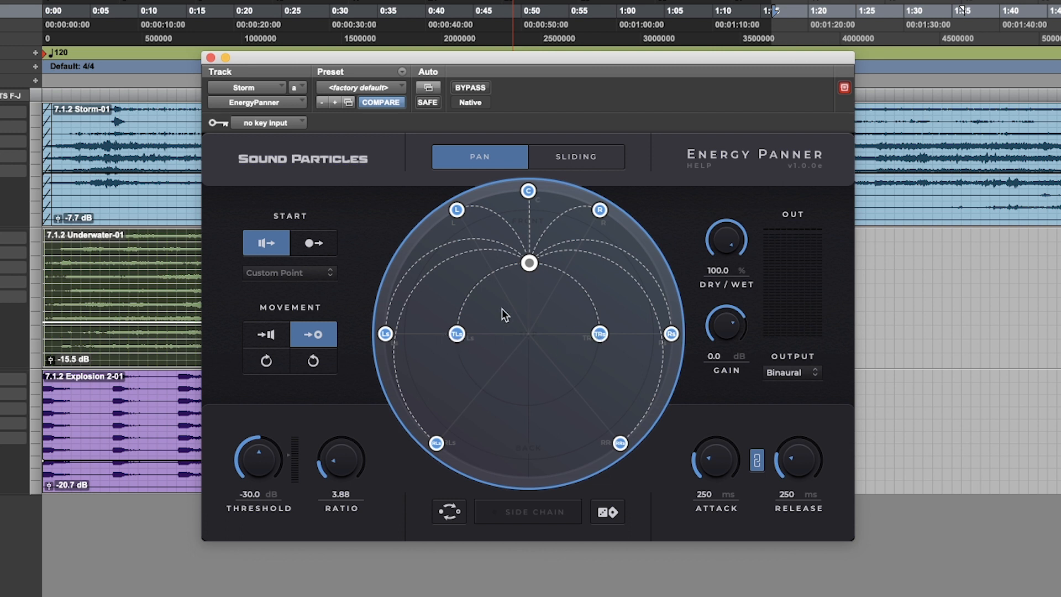
key(space)
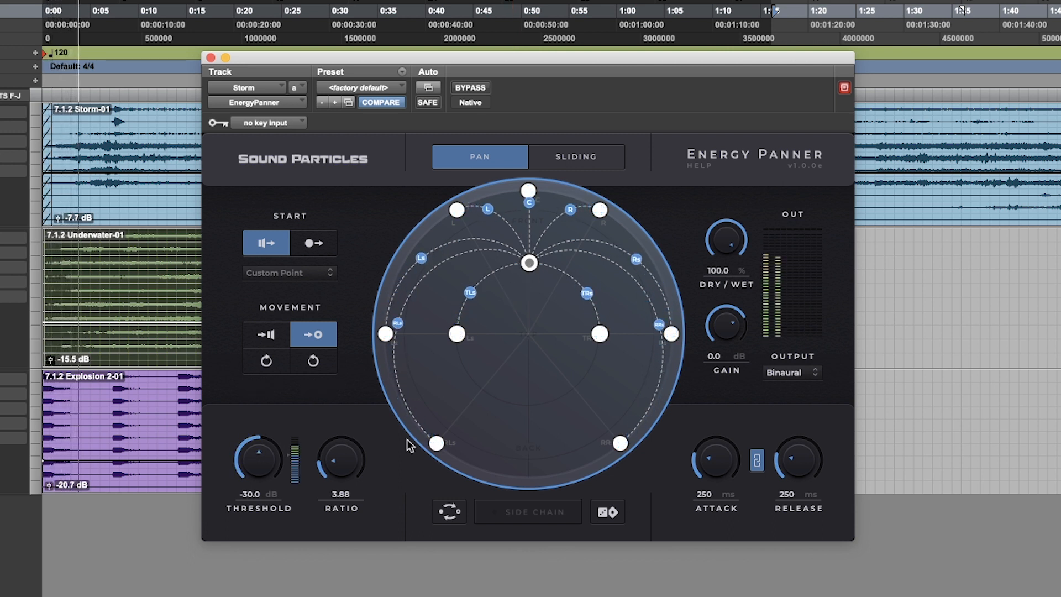
- Set the ratio to about 4.61 and move the end point to -45° azimuth and 45° elevation
drag(339, 471, 335, 458)
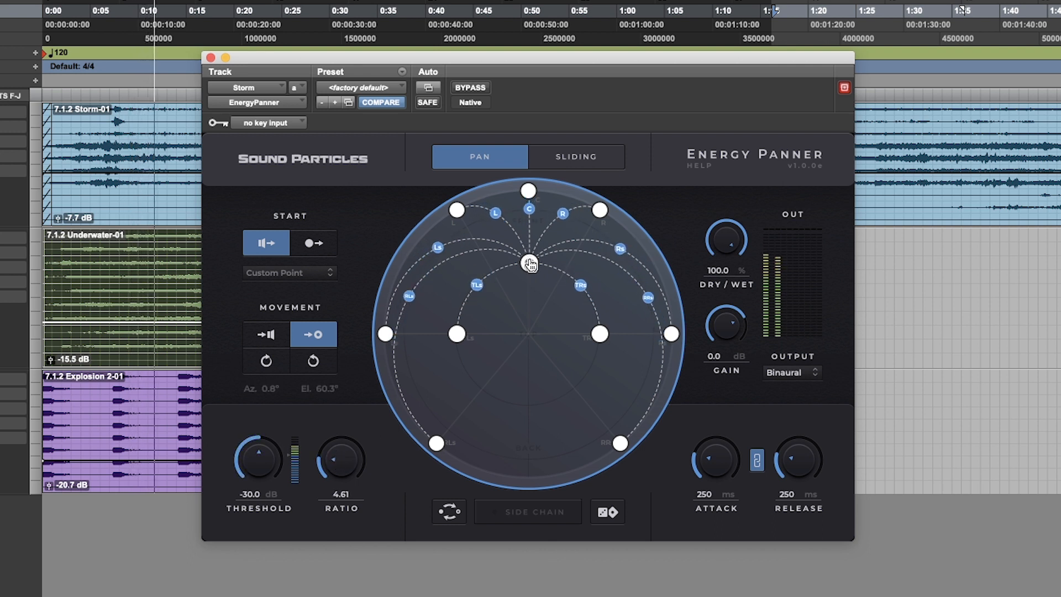
drag(529, 265, 459, 264)
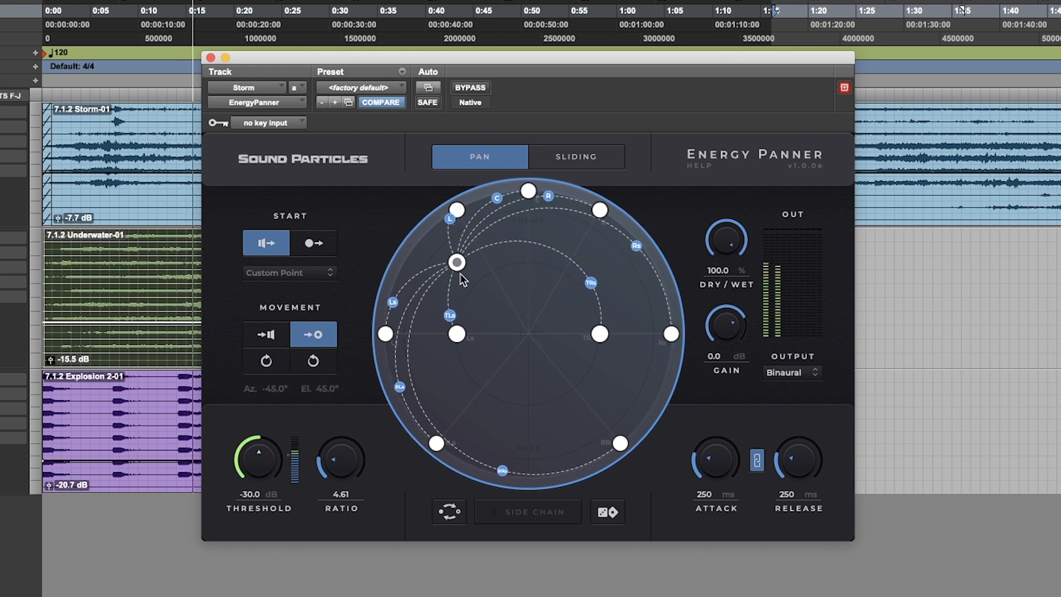
- Move the end point to 50° azimuth and 45° elevation while adjusting the ratio to about 4.81
drag(340, 461, 354, 430)
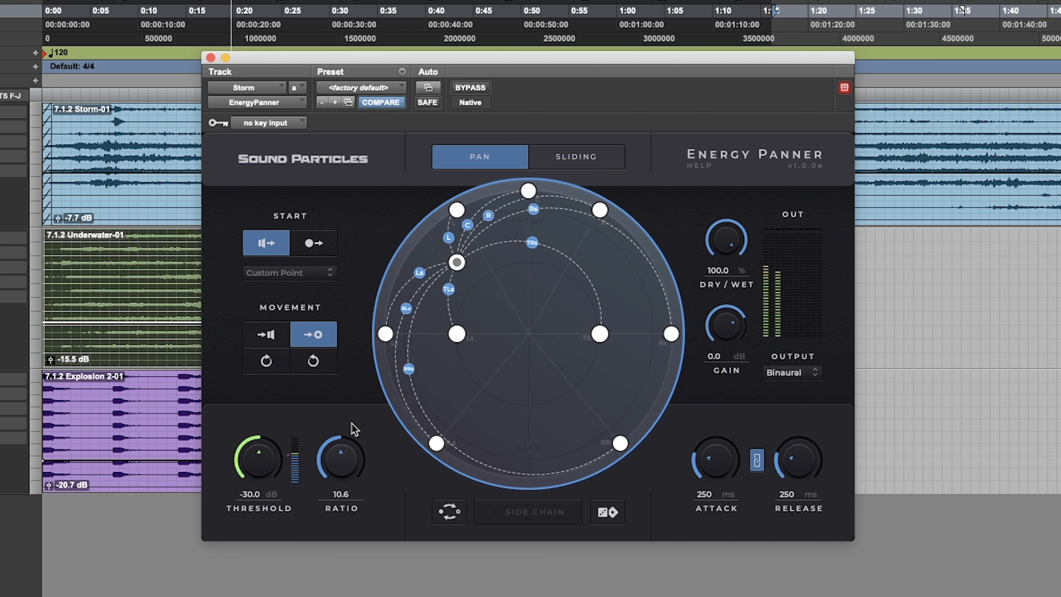
mouse_move(458, 265)
drag(457, 263, 606, 270)
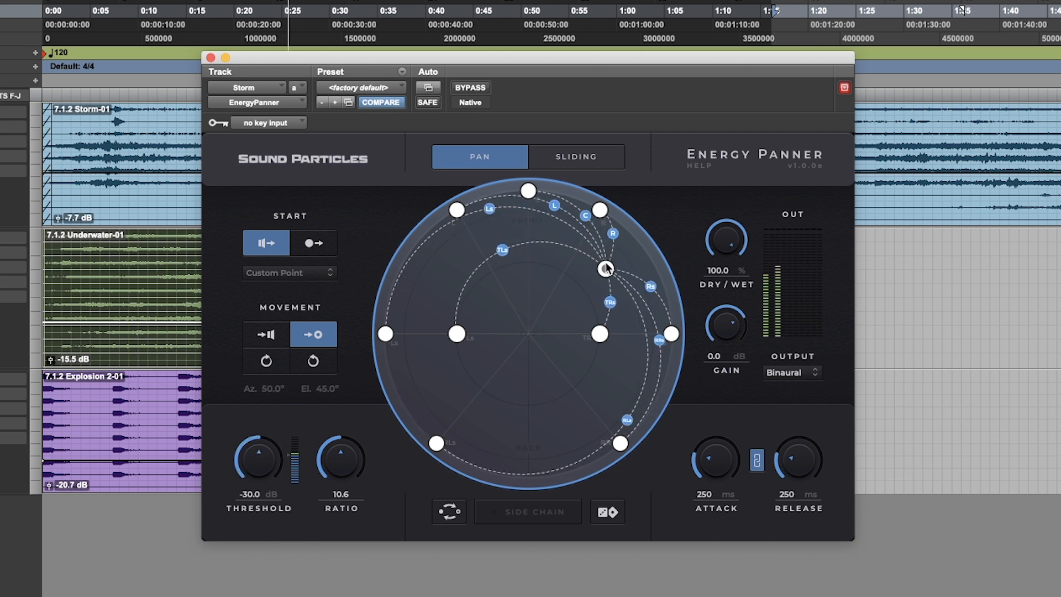
drag(337, 470, 323, 491)
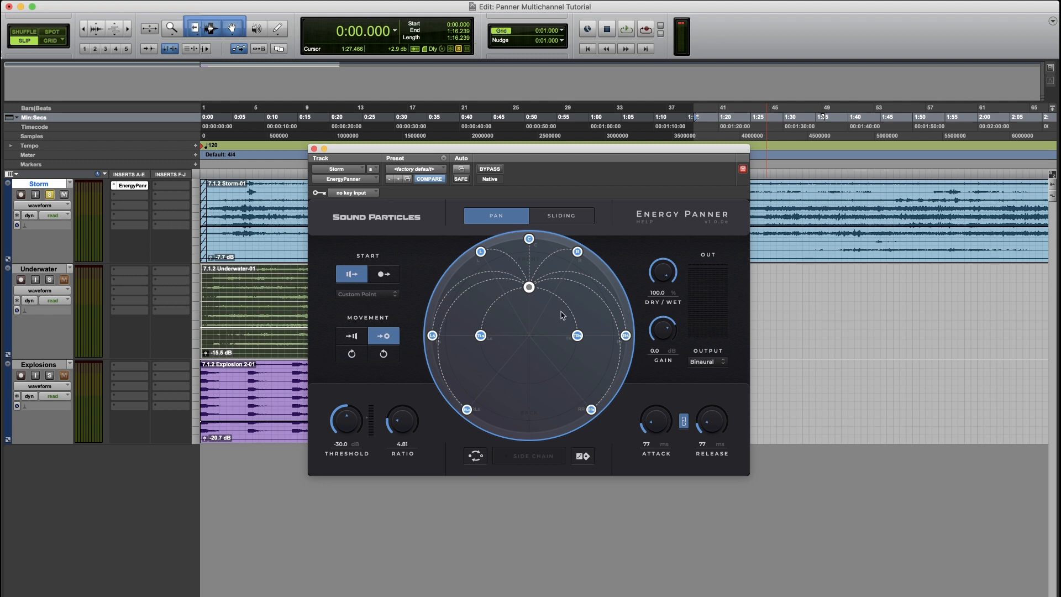
- Use a custom start point at the top centre with movement toward the speakers, and play
click(384, 275)
click(355, 337)
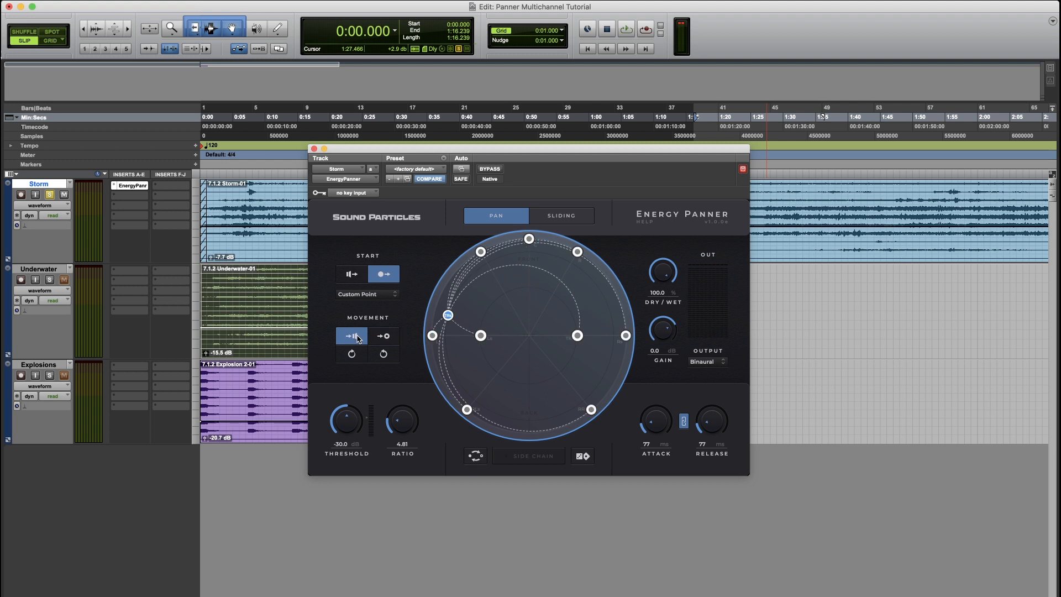
drag(448, 315, 529, 287)
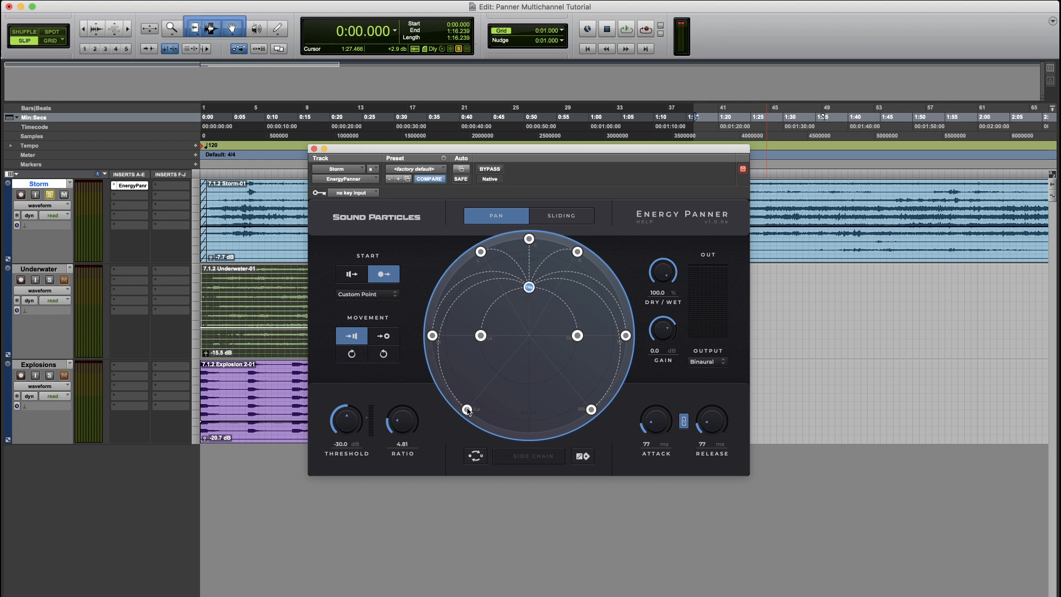
key(space)
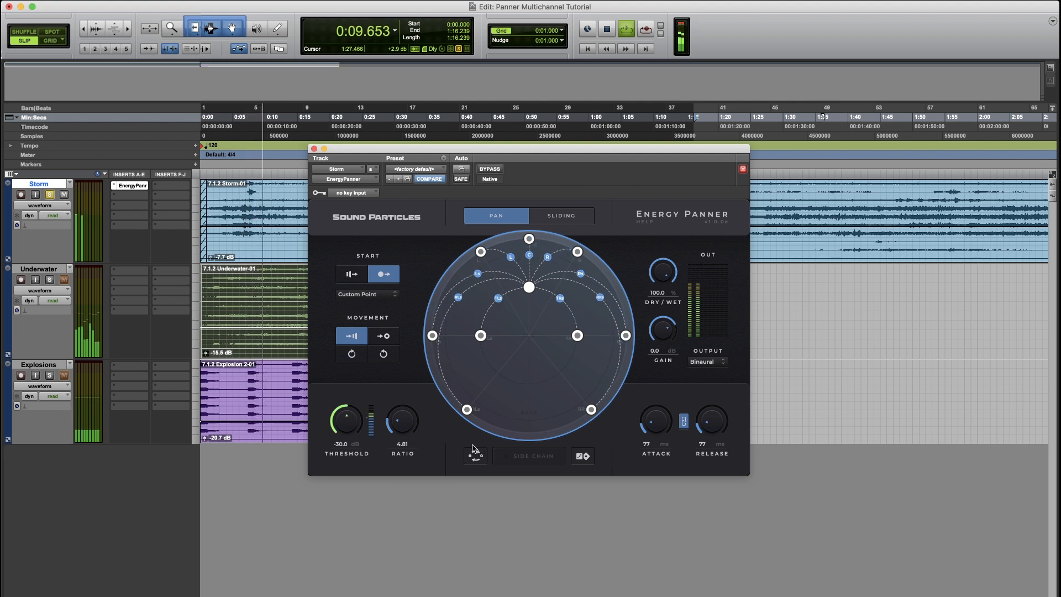
- Set the ratio to about 6.00, drag the start point left and back to top centre, and stop playback
drag(411, 435, 411, 399)
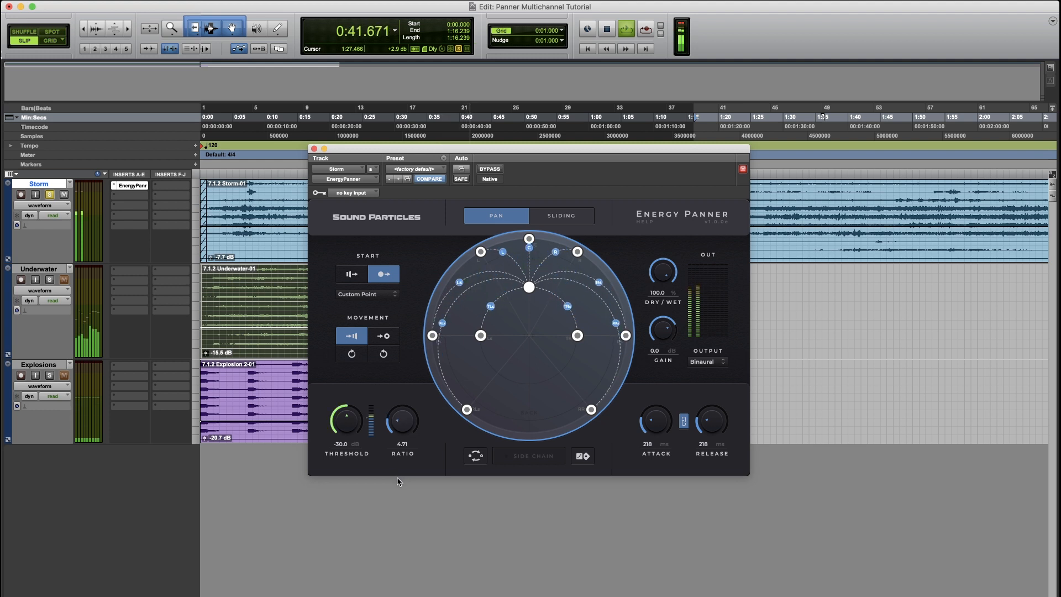
drag(527, 286, 526, 292)
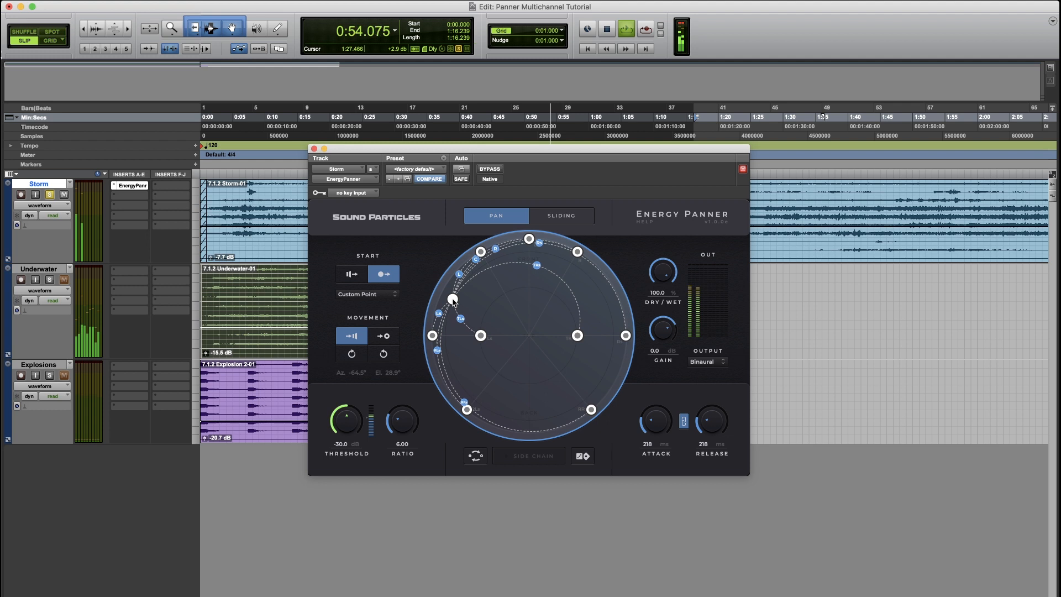
drag(451, 311, 529, 279)
key(space)
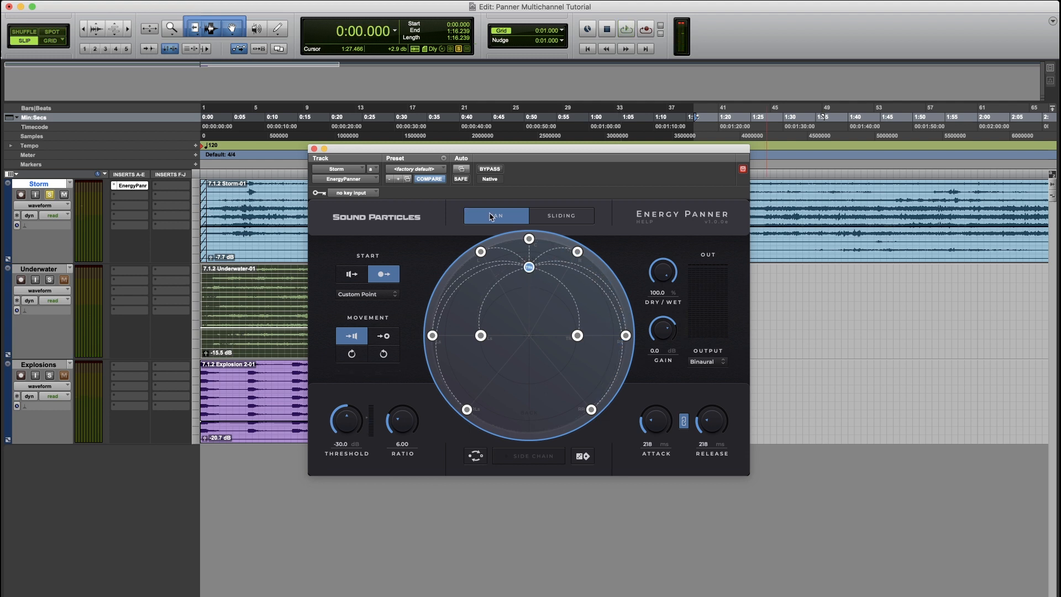
- Switch the panner to Sliding mode and start playback
click(568, 218)
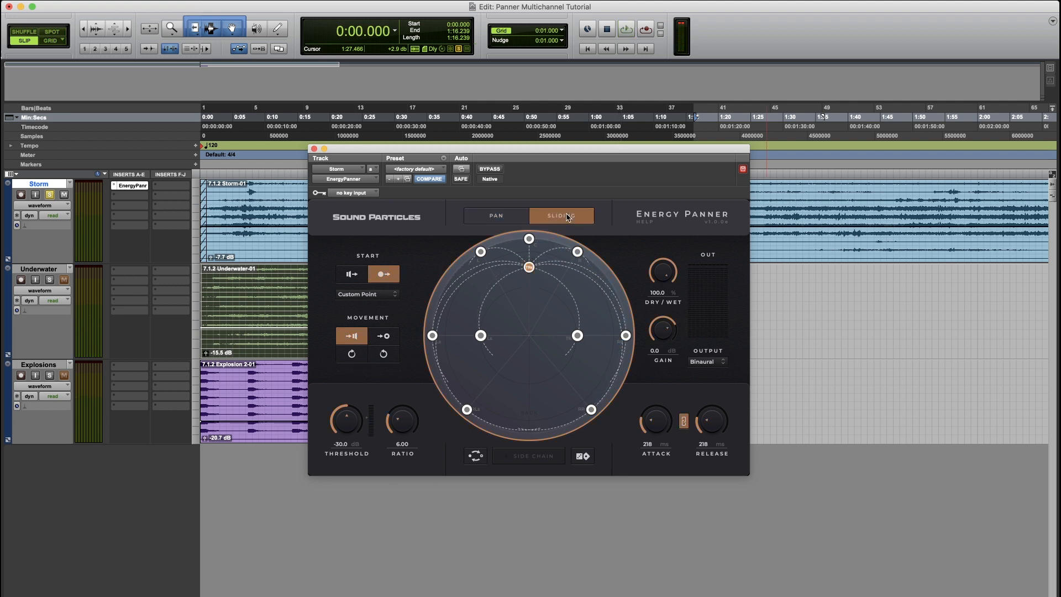
click(511, 219)
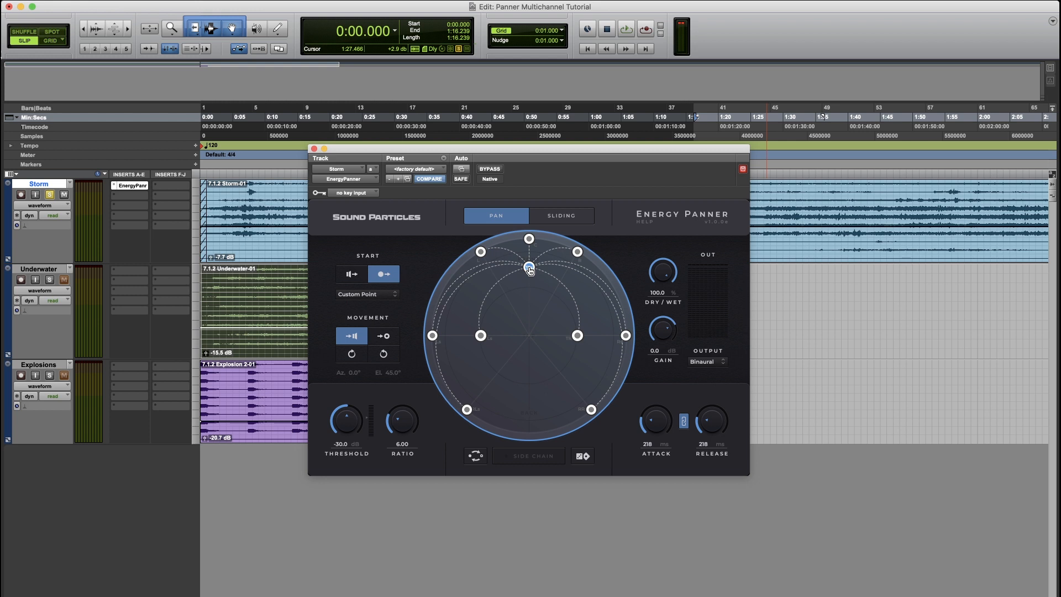
click(569, 220)
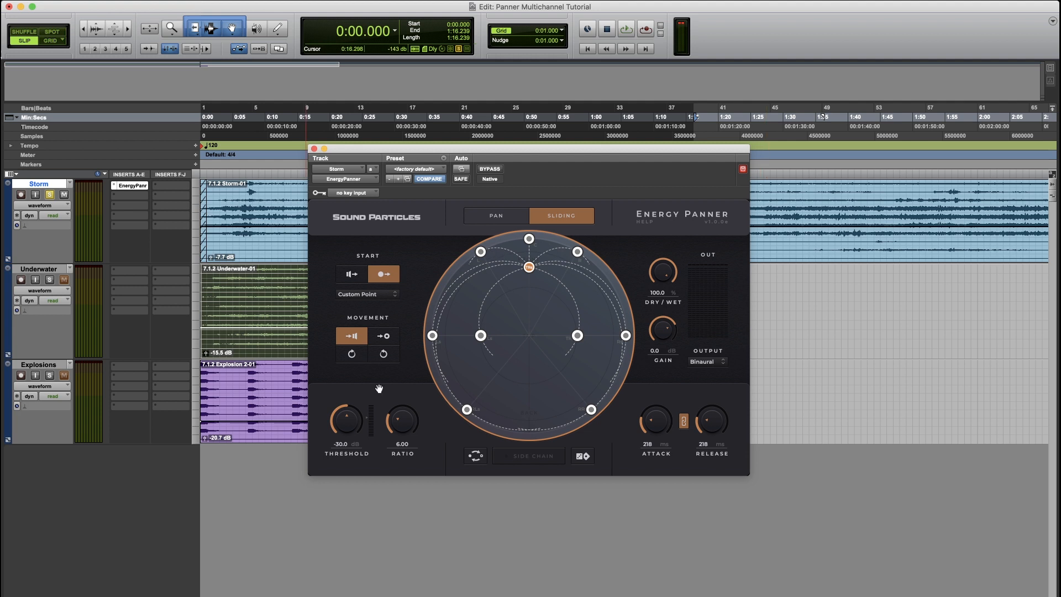
key(space)
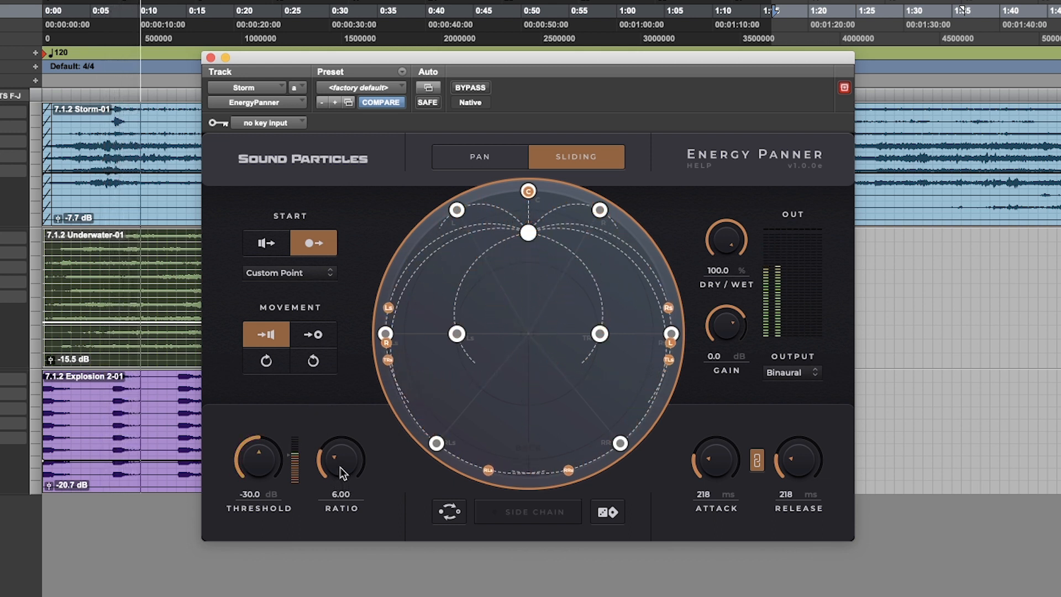
- Raise the ratio to about 76.4, lower the attack time, and stop playback
drag(343, 479, 361, 390)
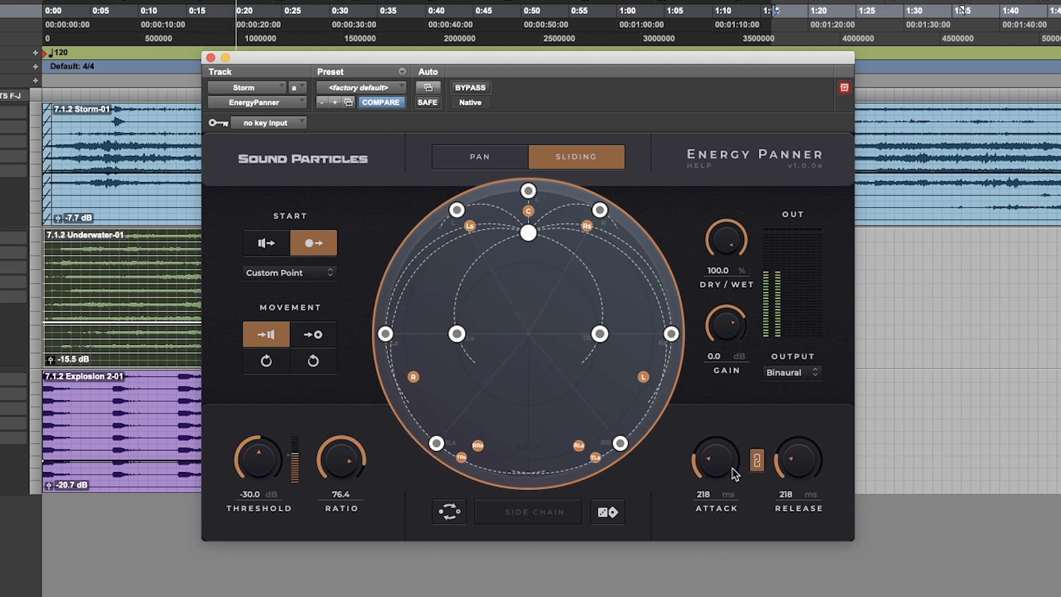
drag(716, 460, 722, 490)
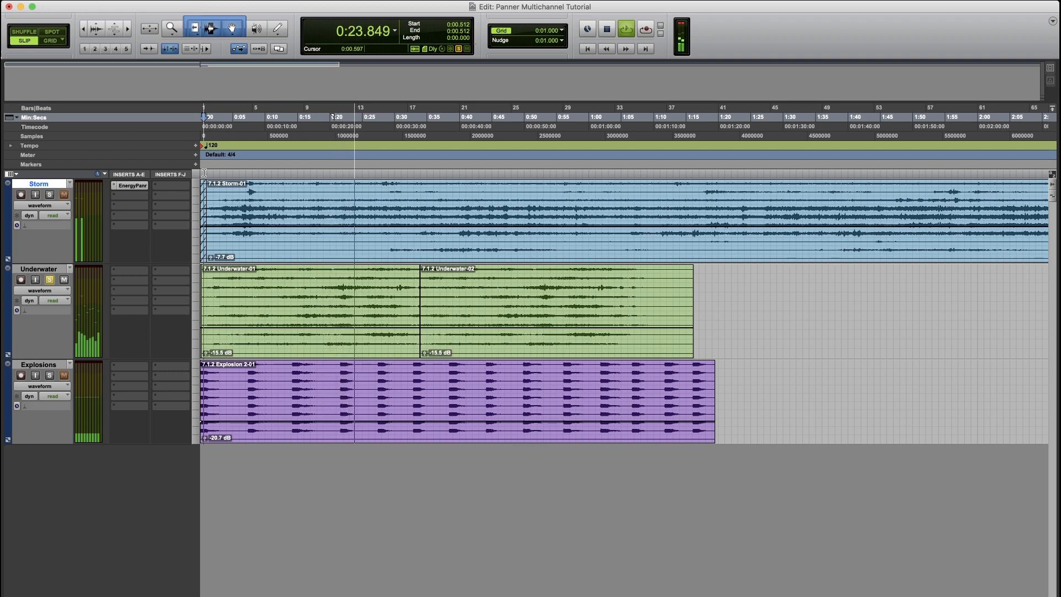
key(space)
- Insert the EnergyPanner multichannel plug-in on the Underwater track's first insert and start playback
click(115, 274)
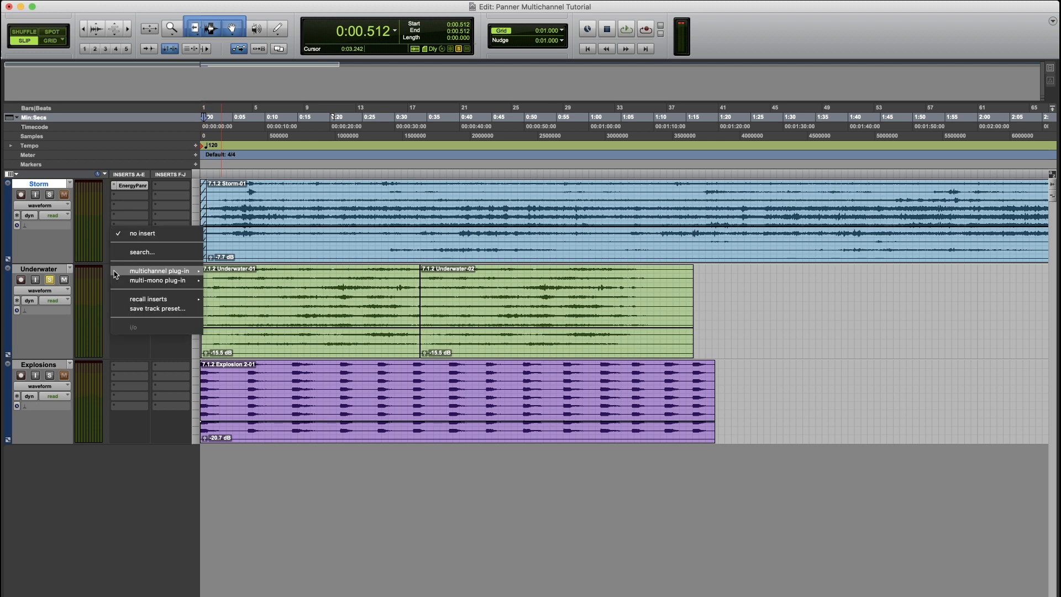
mouse_move(160, 271)
mouse_move(248, 303)
click(326, 483)
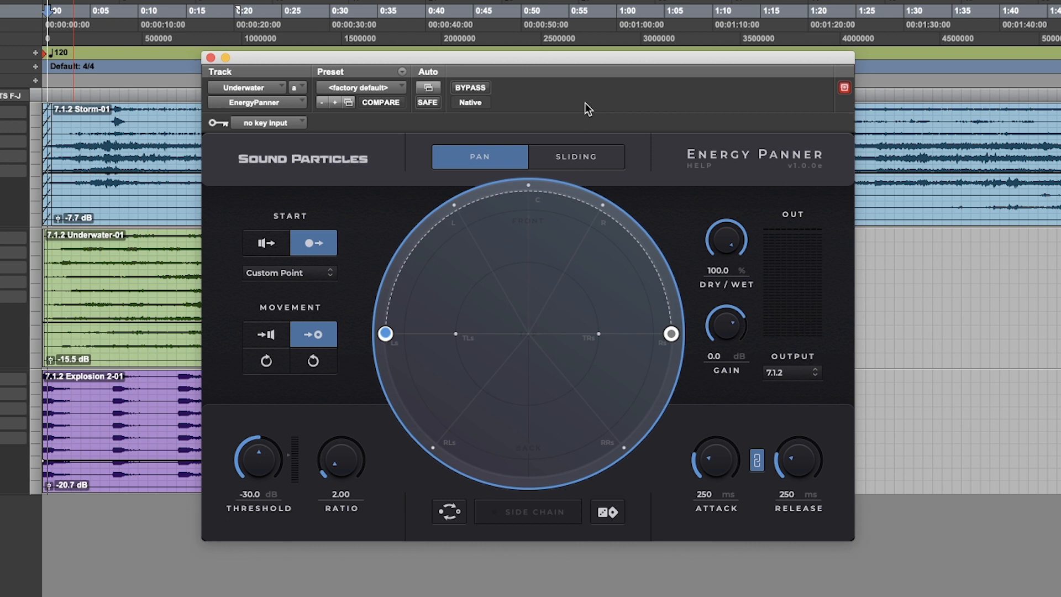
key(space)
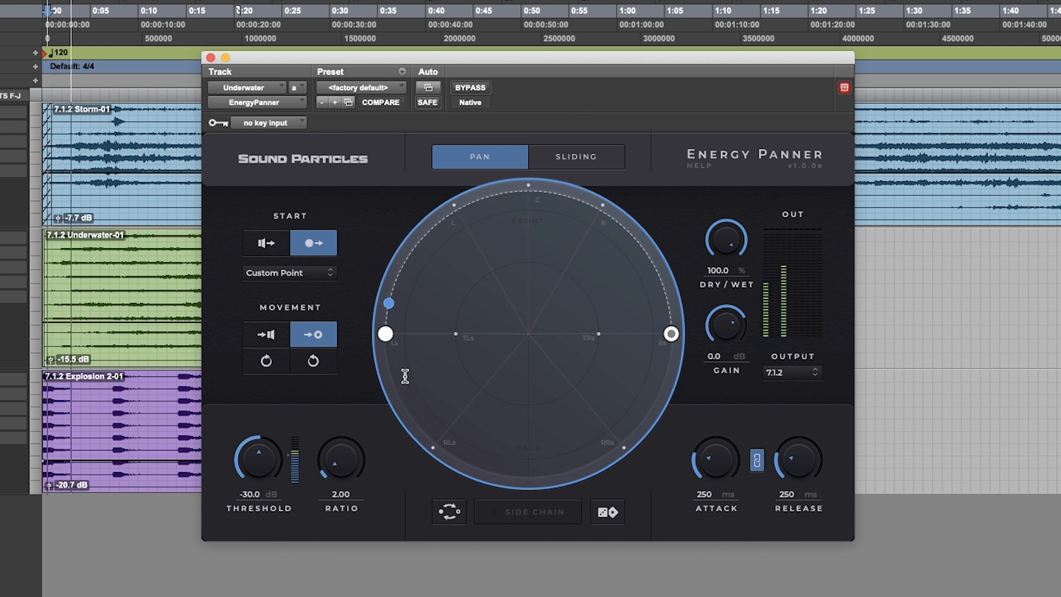
- Set the Underwater panner's output to Binaural
click(793, 374)
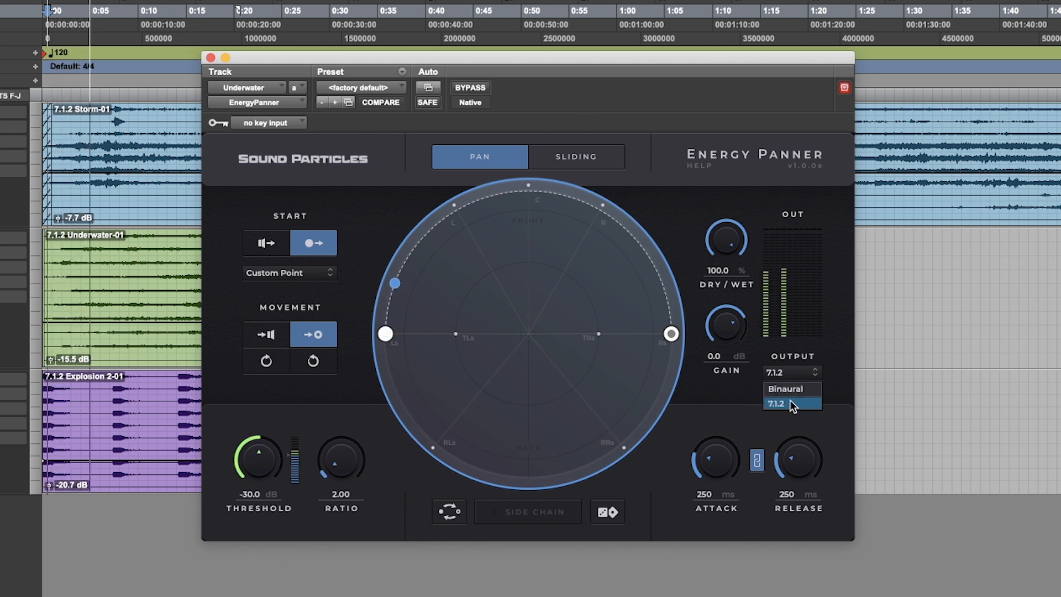
click(796, 390)
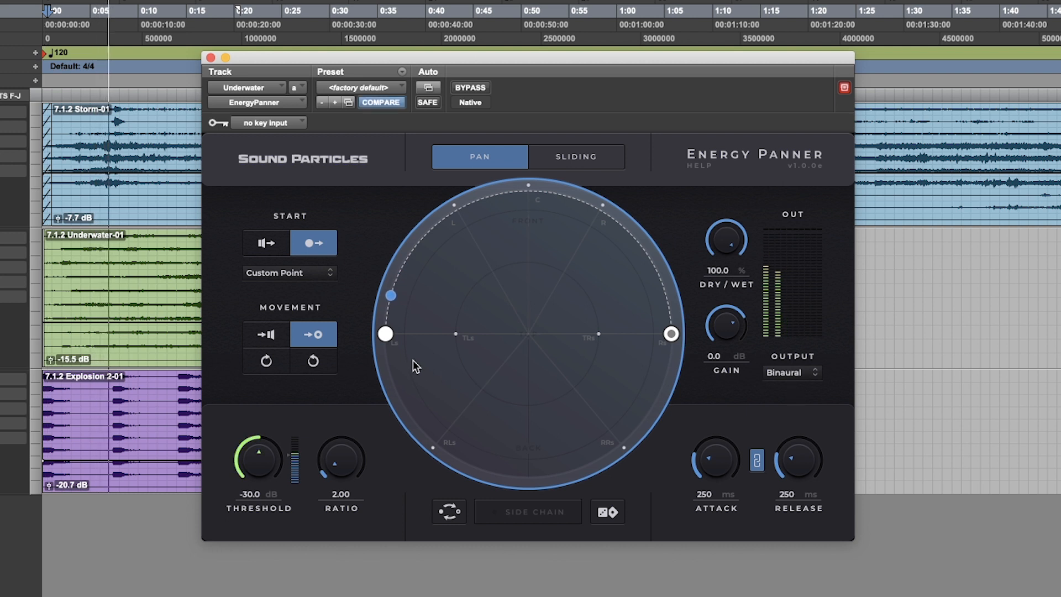
- Move the start point to the front-left and the end point to the front-right, and raise the ratio to 10.6
drag(385, 333, 444, 293)
drag(671, 334, 592, 287)
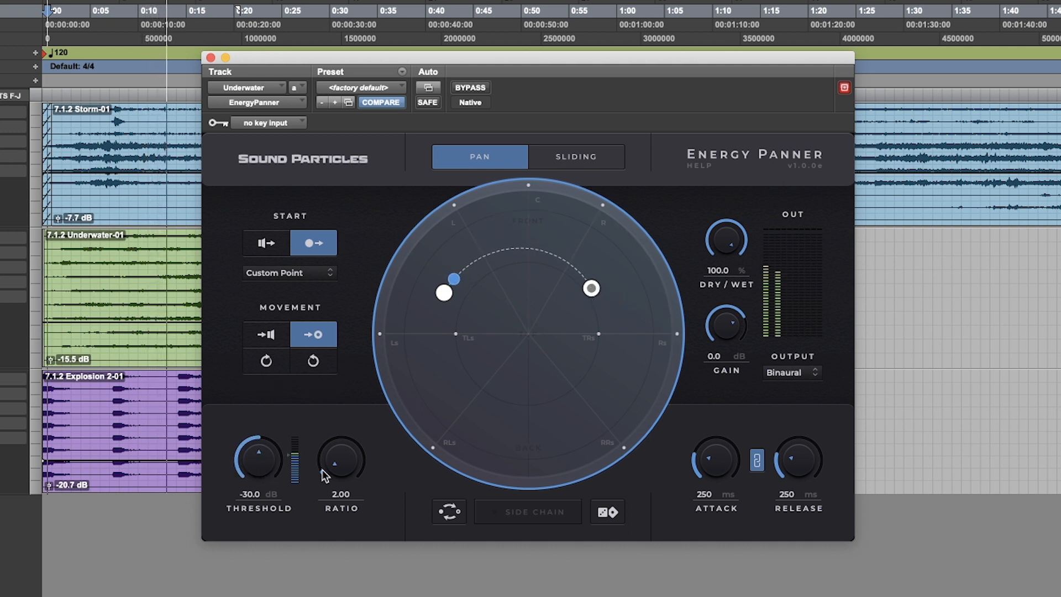
drag(340, 462, 347, 404)
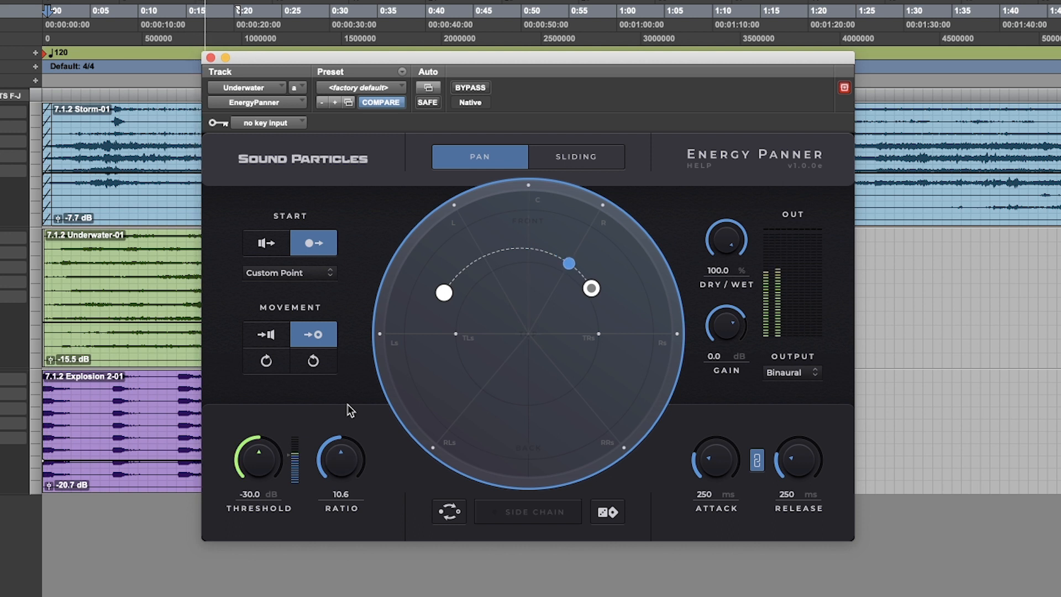
drag(591, 288, 612, 293)
- Switch the start to the speaker positions and drag the destination point to the front centre during playback
key(space)
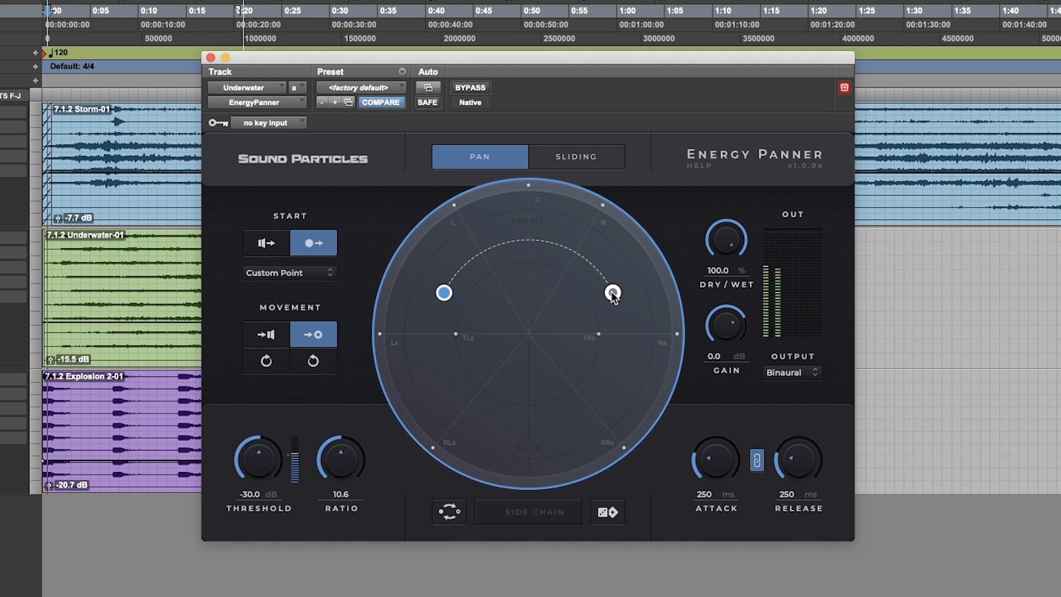
click(266, 244)
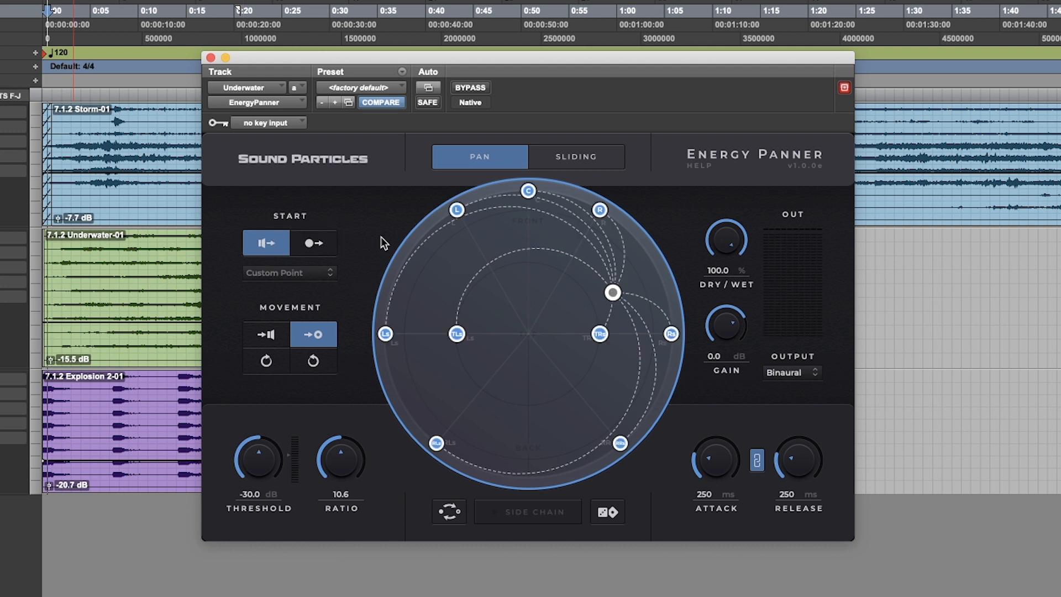
drag(612, 293, 530, 251)
key(space)
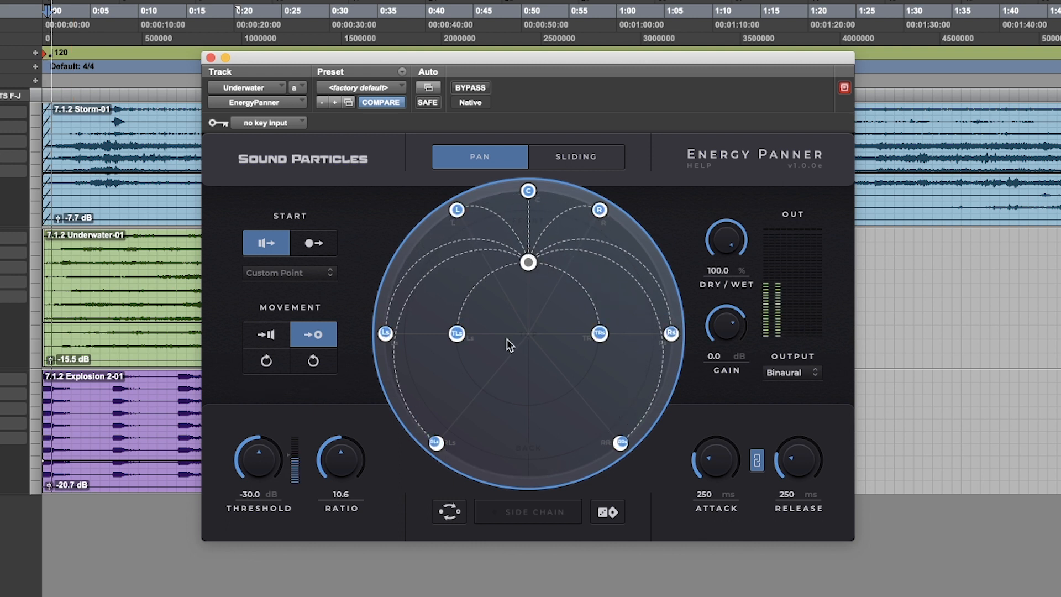
- Adjust the compressor to a ratio of about 18.1, attack 273 ms and release 96 ms
mouse_move(339, 467)
mouse_down()
mouse_move(344, 456)
mouse_move(338, 479)
mouse_up()
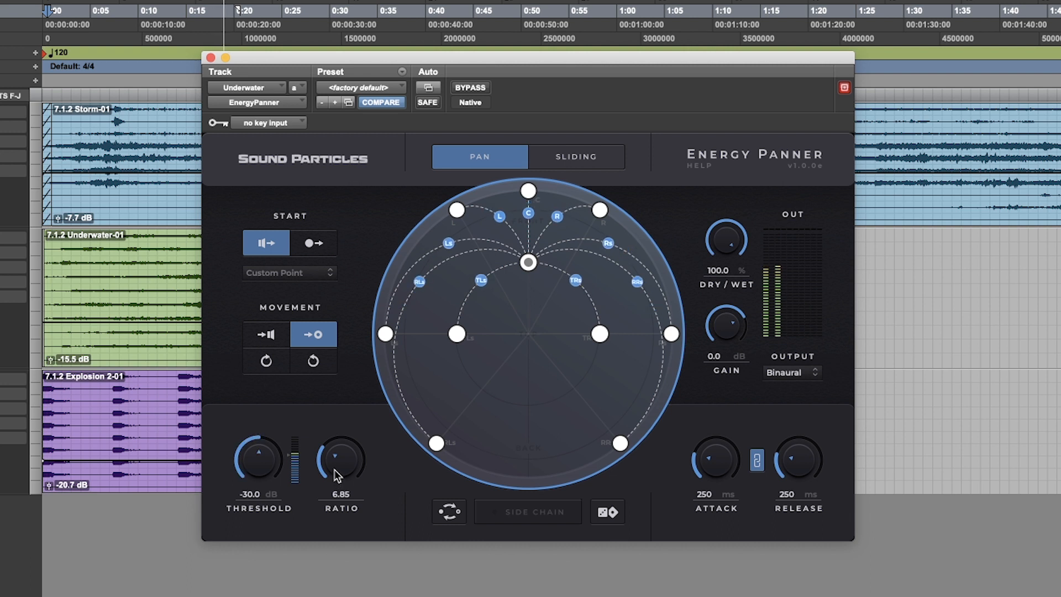
mouse_move(794, 466)
mouse_down()
mouse_move(792, 478)
mouse_move(758, 470)
mouse_move(801, 453)
mouse_move(796, 476)
mouse_up()
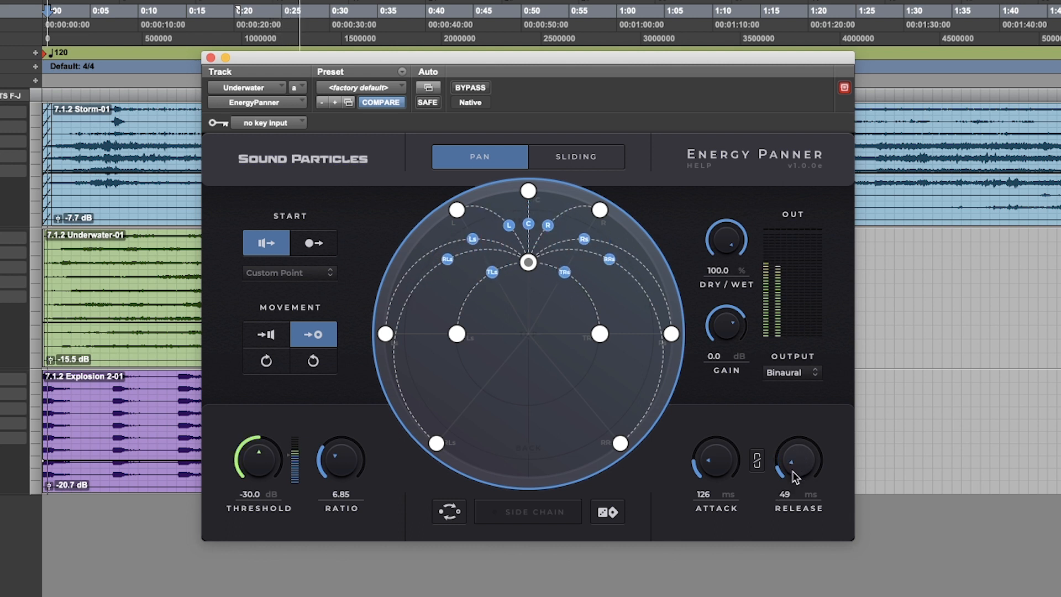
drag(711, 471, 713, 459)
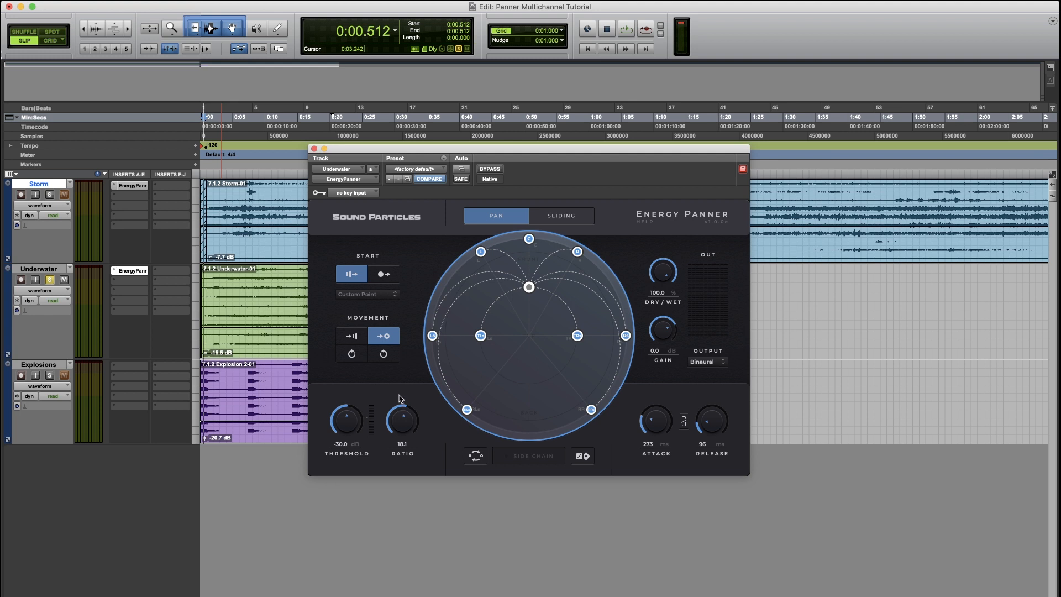
- Switch the panner to Sliding mode and set threshold to -50.7 dB, ratio to 100 and attack to 1 ms
click(569, 218)
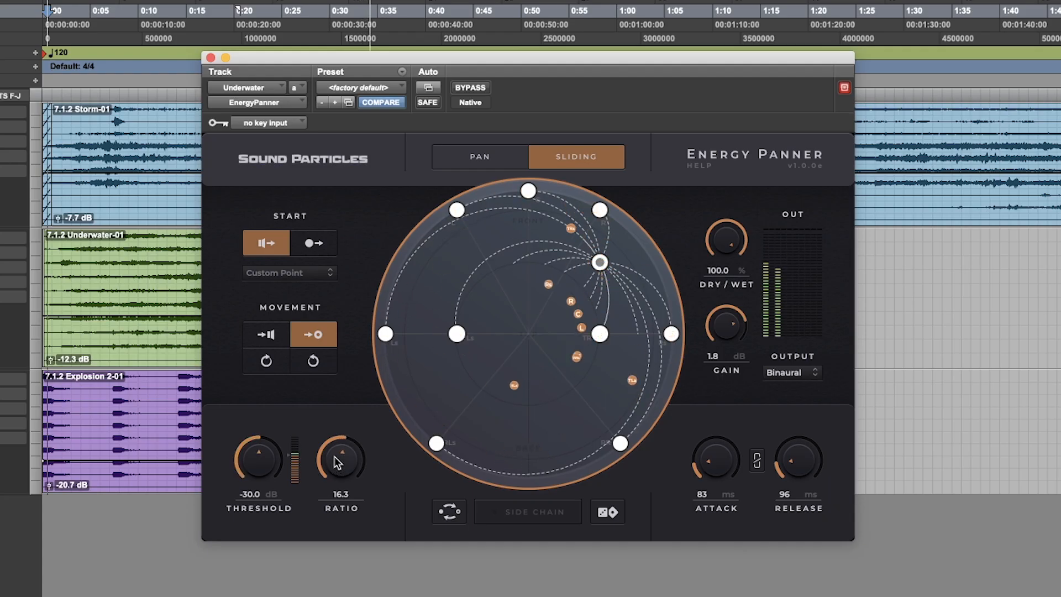
drag(334, 457, 341, 387)
drag(716, 464, 721, 490)
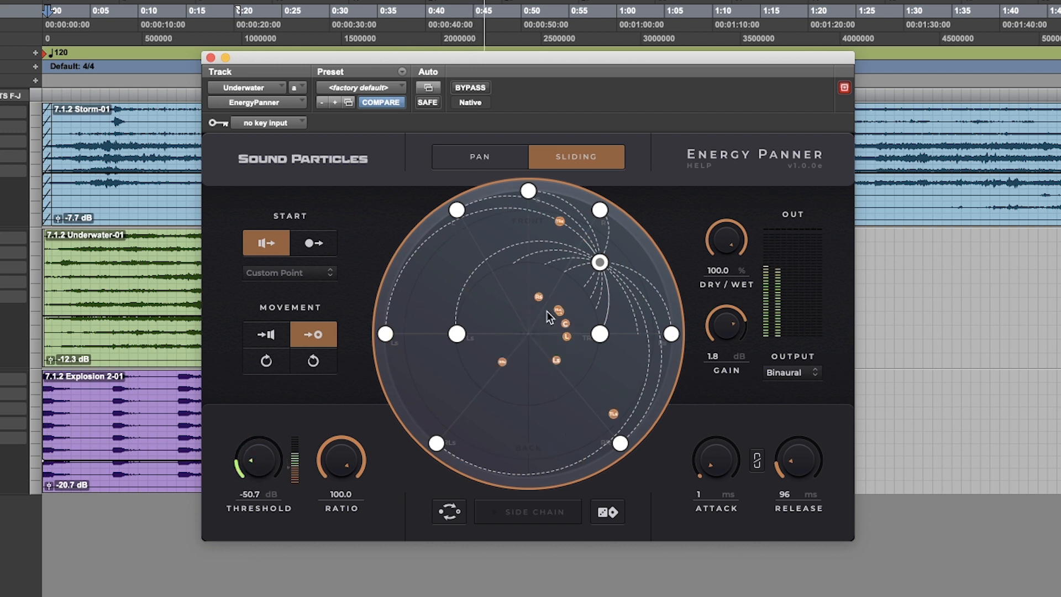
- Move the destination point to the left edge, lower the ratio to 2.58 and raise attack to 1730 ms
drag(600, 262, 418, 326)
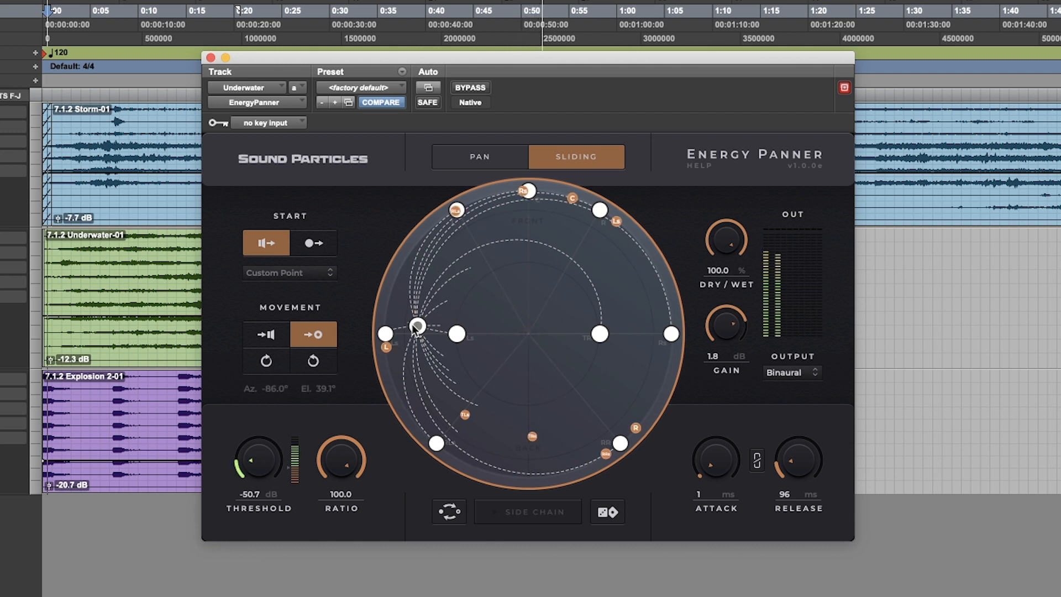
drag(350, 441, 319, 596)
drag(715, 457, 708, 353)
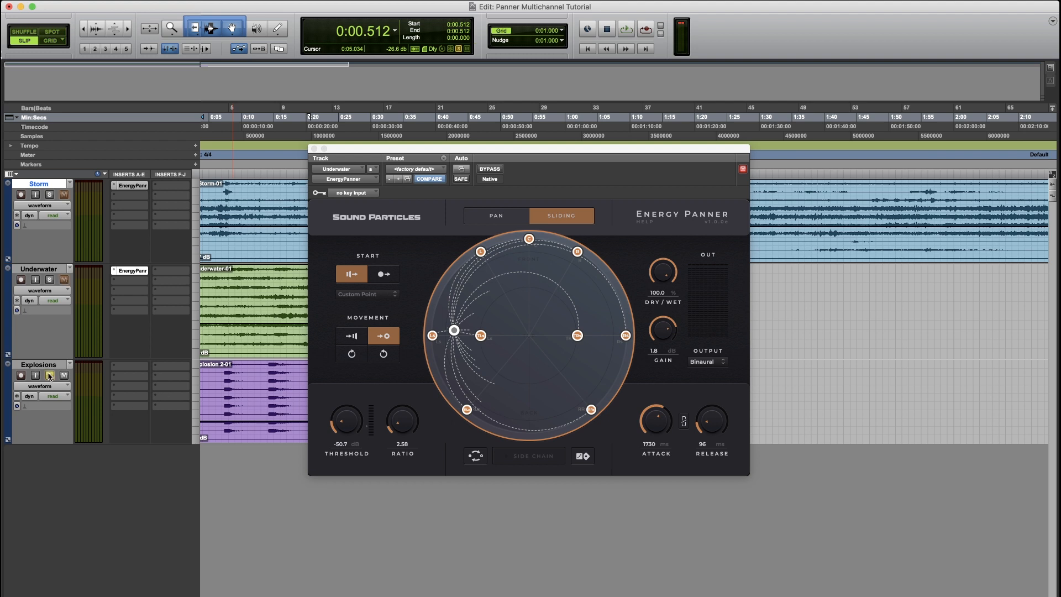
- Play back the session and close the Underwater plug-in window
scroll(276, 420, left, 2)
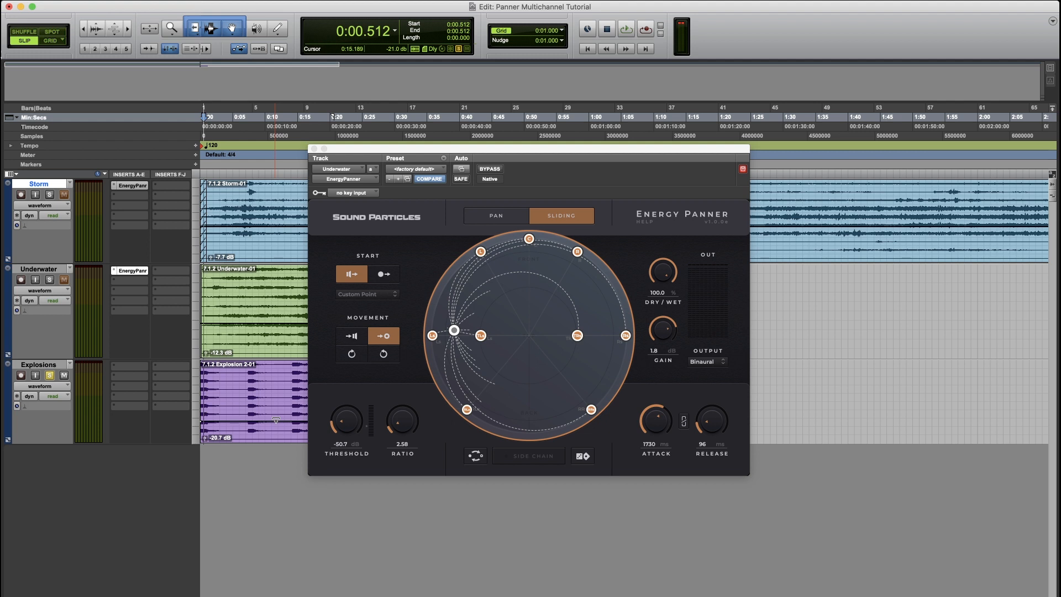
key(space)
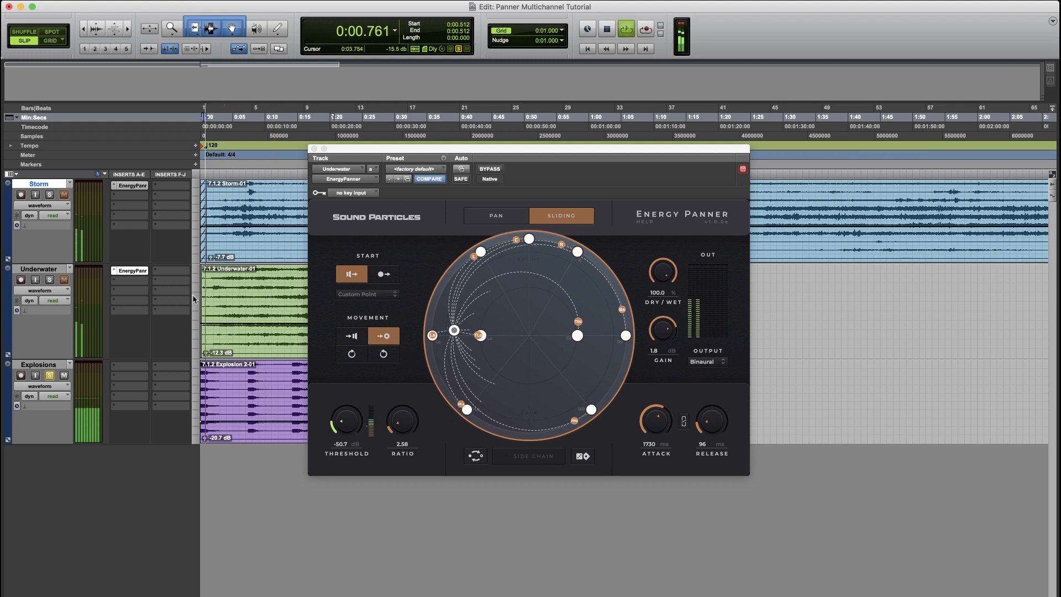
click(314, 149)
click(115, 369)
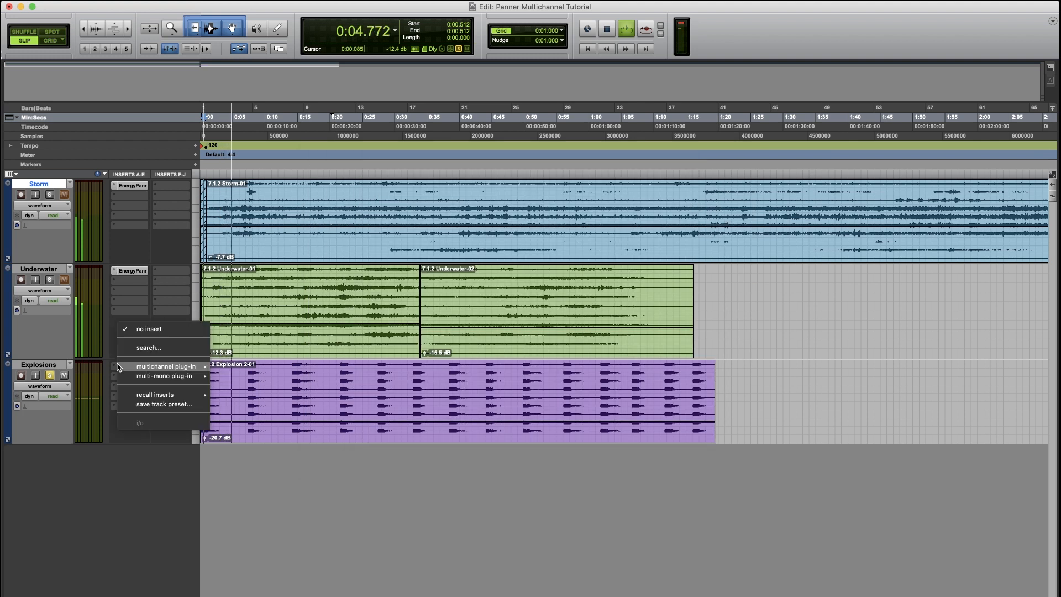
click(189, 476)
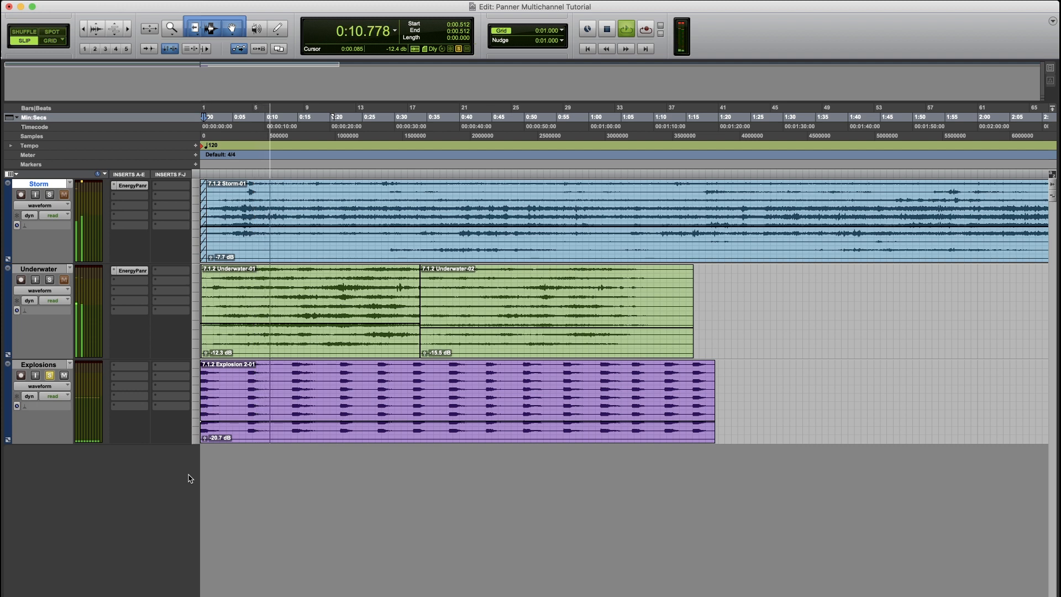
key(space)
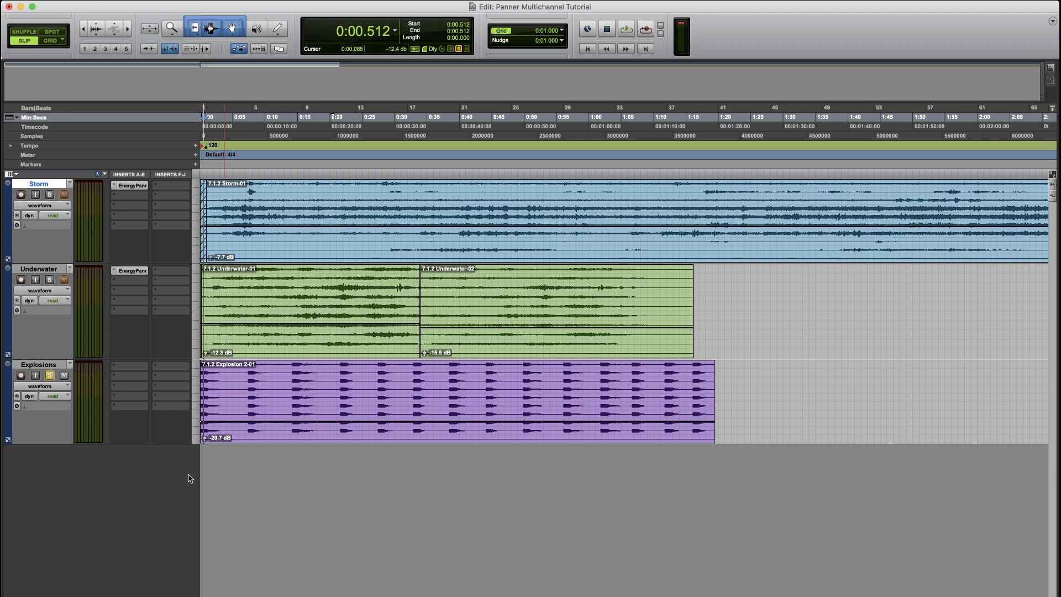
- Insert the EnergyPanner (7.1.2) multichannel plug-in on the Explosions track's first insert and set its output to Binaural
click(122, 369)
mouse_move(166, 366)
mouse_move(265, 398)
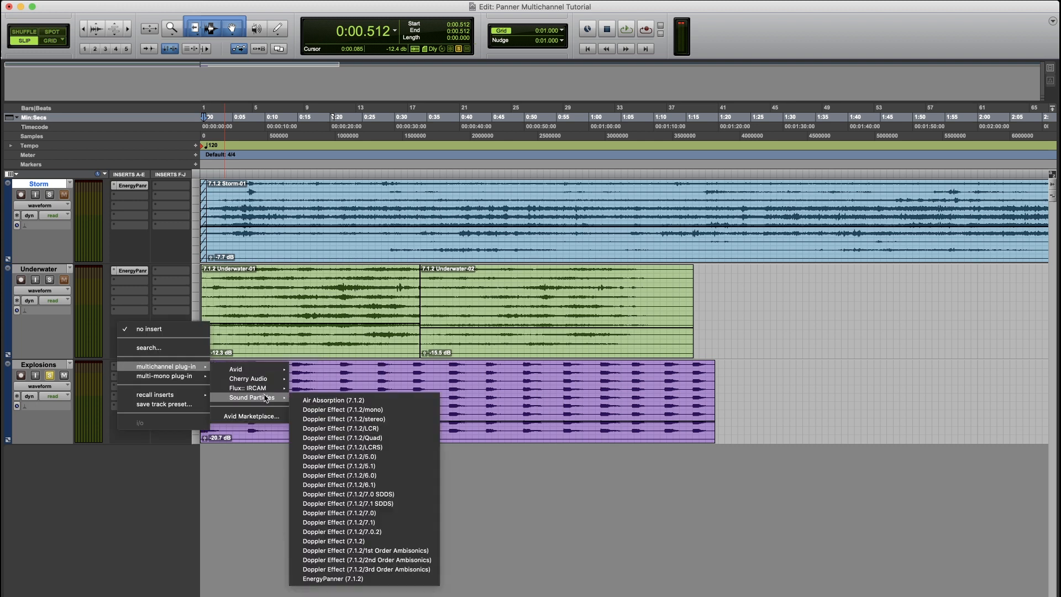
click(332, 578)
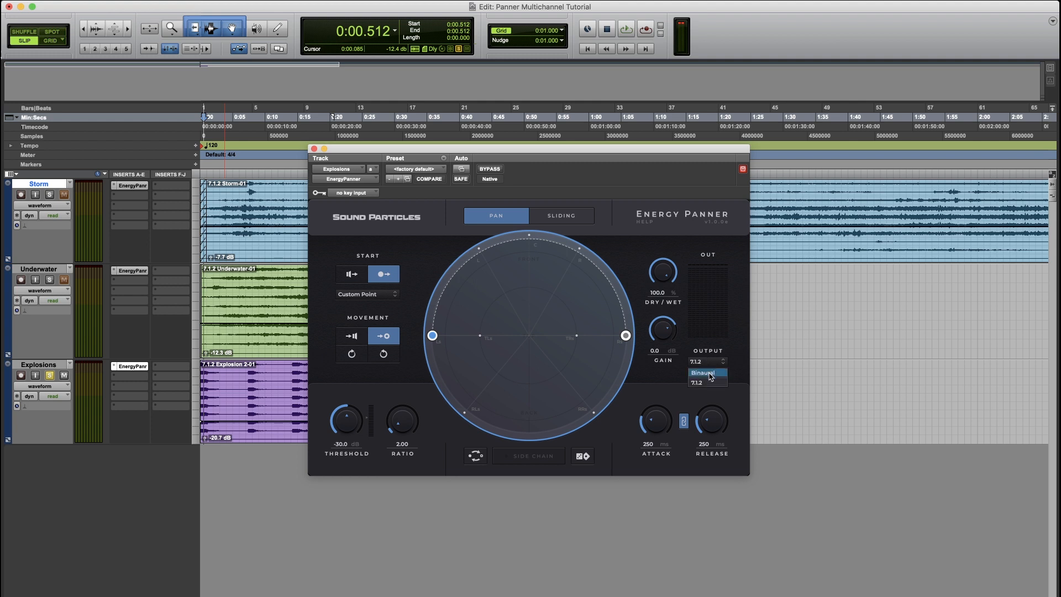
key(space)
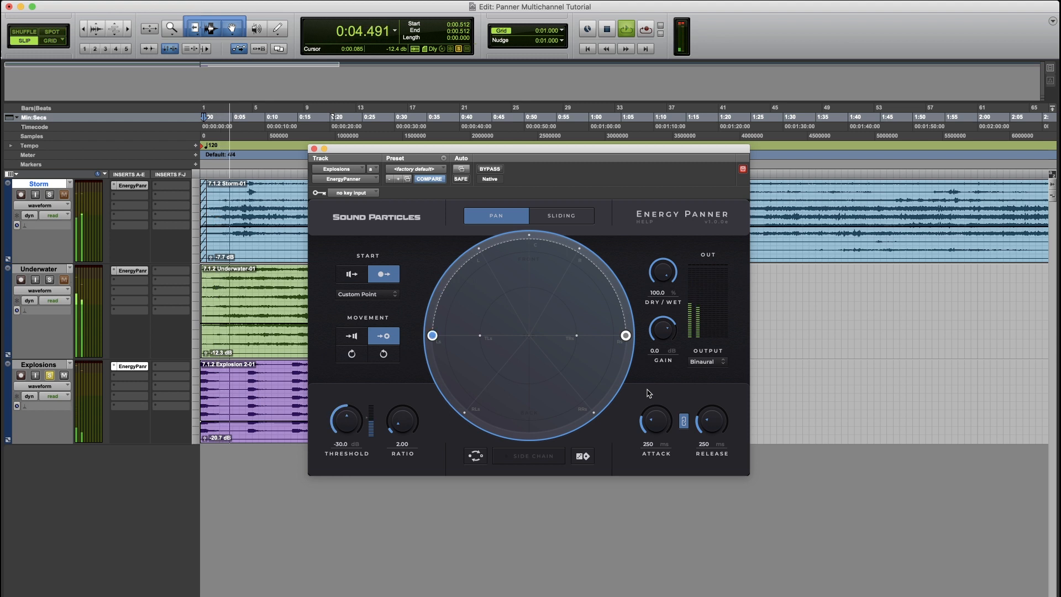
key(space)
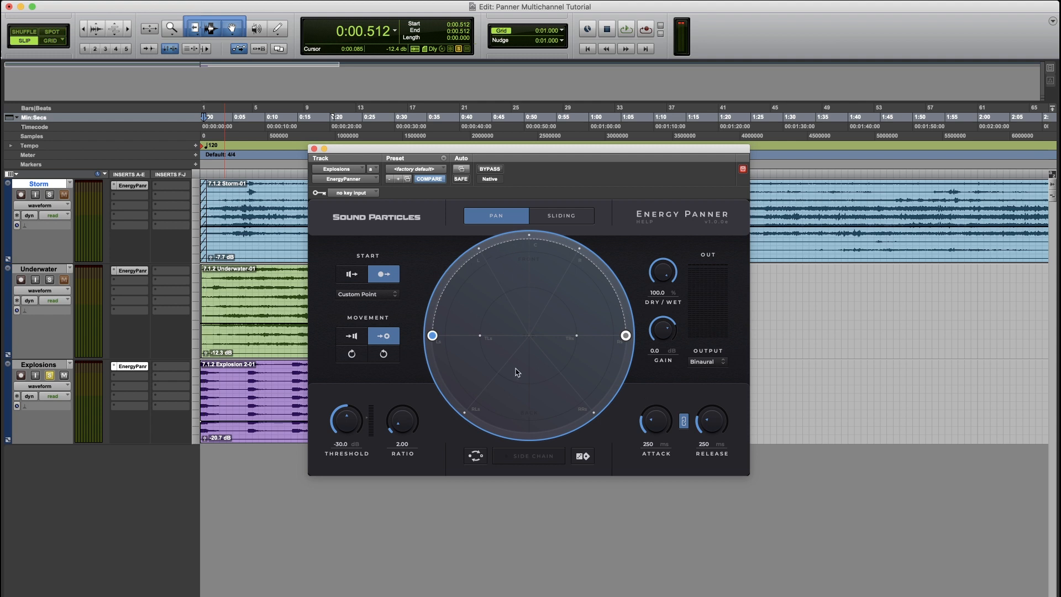
- Move the end point to the rear centre and the start point to the front centre, and audition the result
drag(627, 335, 544, 417)
drag(434, 335, 529, 241)
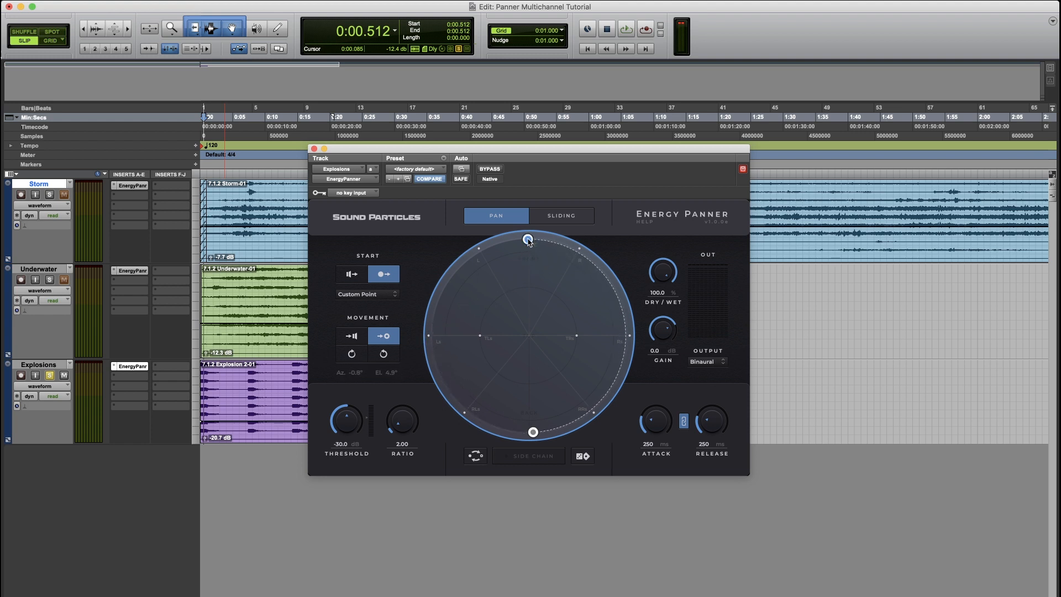
key(space)
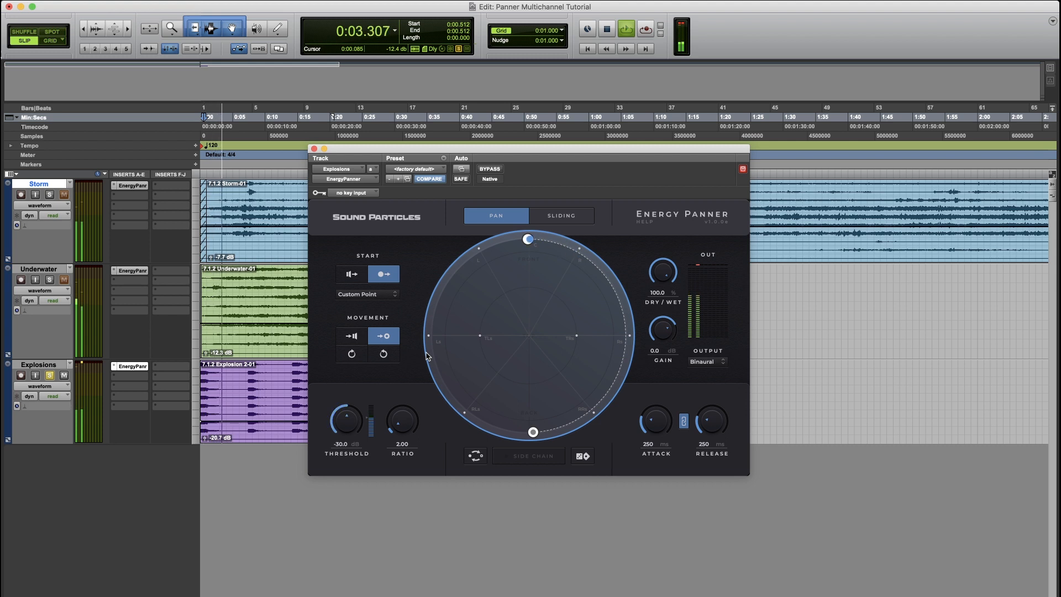
key(space)
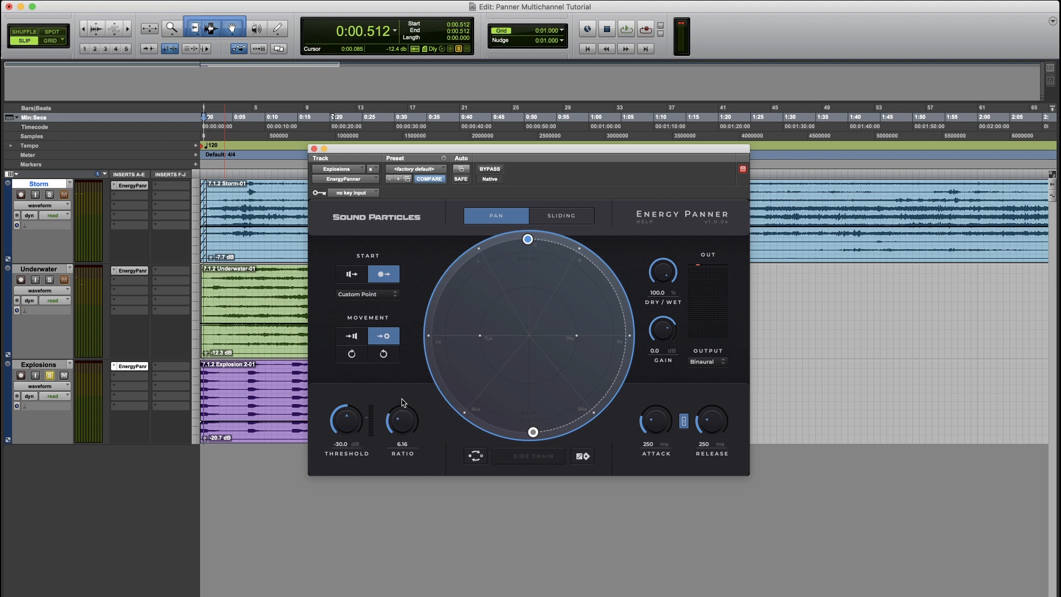
- Reposition the start point to the front-left and the end point to the front-right, and lower the ratio to 3.68 while listening
key(space)
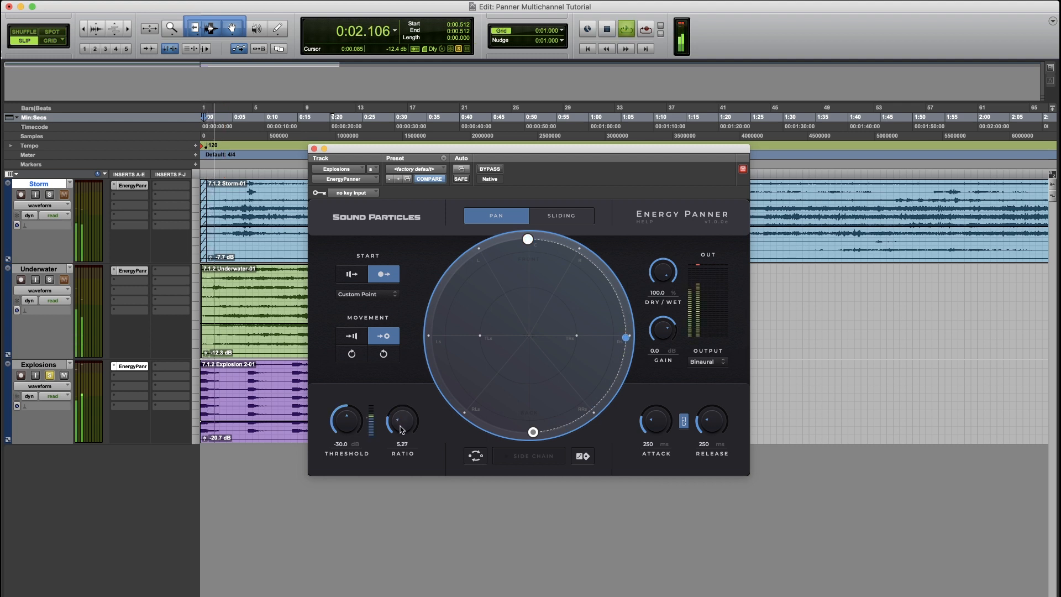
drag(527, 240, 458, 269)
drag(532, 433, 607, 295)
key(space)
key(space)
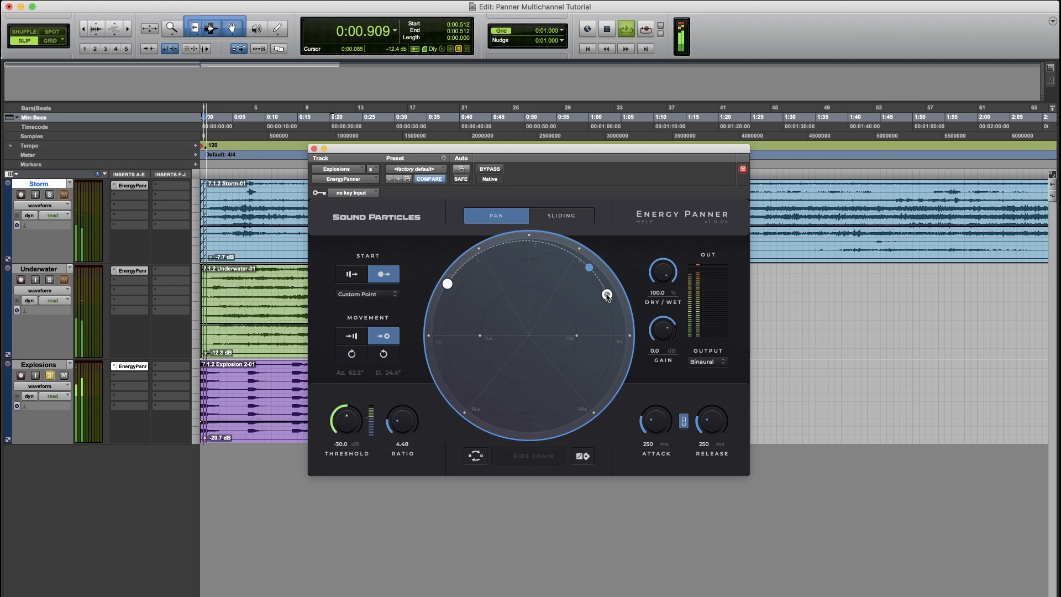
drag(401, 425, 402, 430)
key(space)
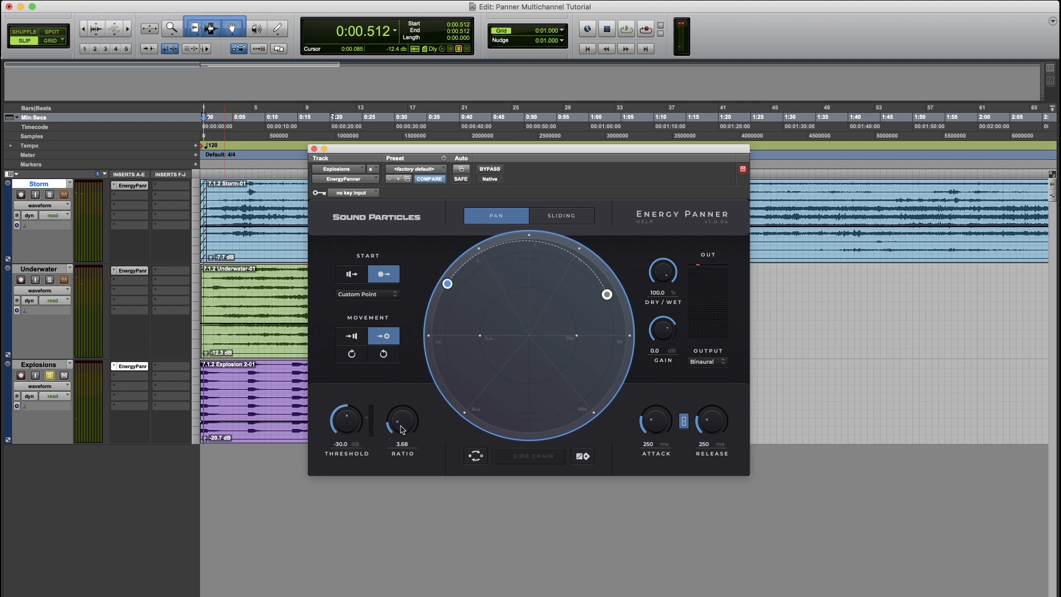
- Switch the start to the speaker positions and drag the destination point to the top front centre
click(359, 279)
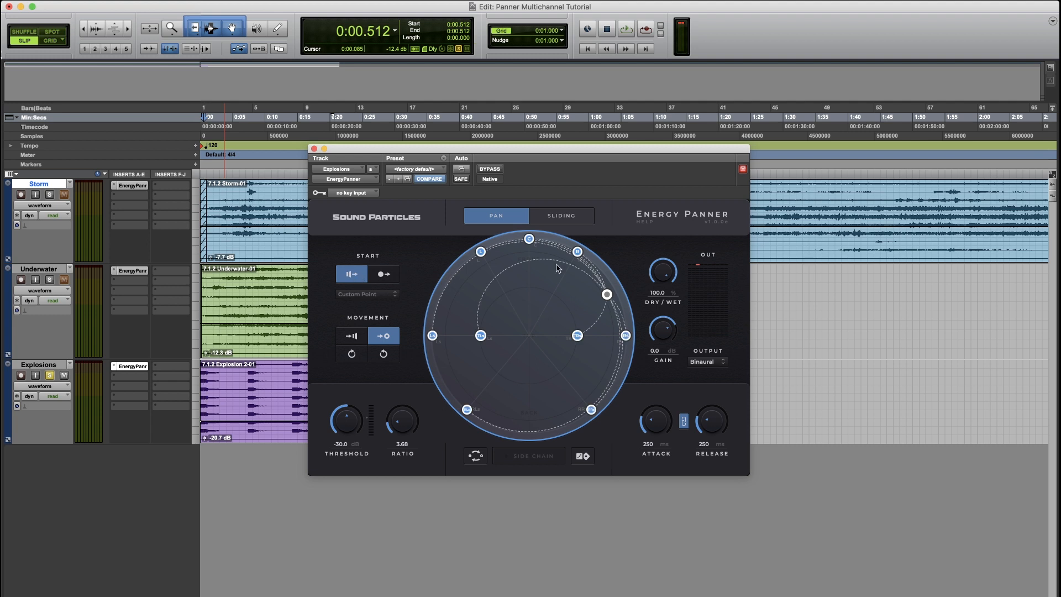
drag(607, 296, 529, 283)
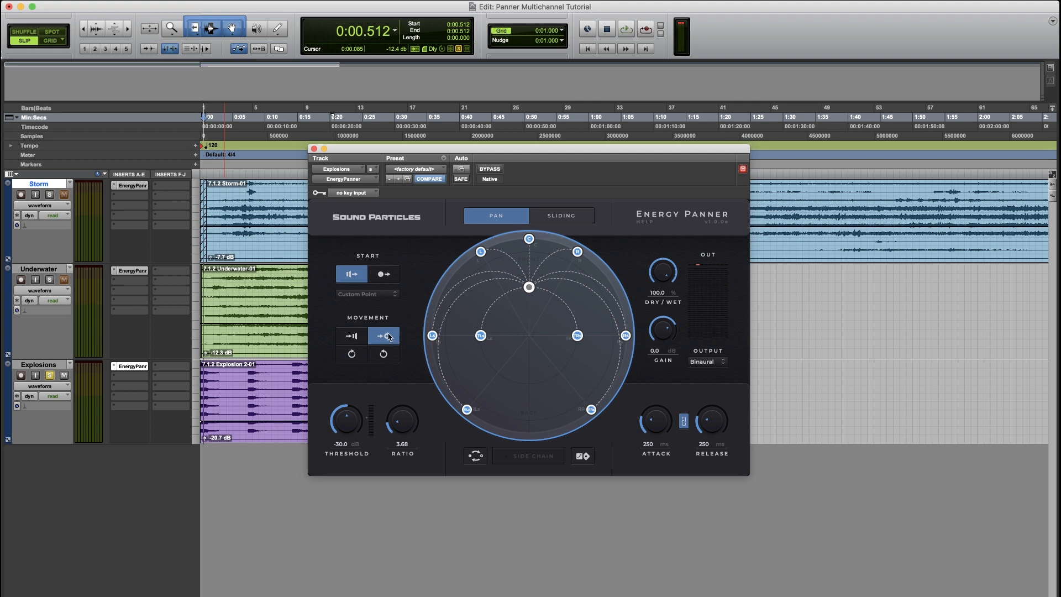
- Set movement toward the speakers, switch start to Custom Point, and place the start point at azimuth 0°, elevation 60°
click(353, 336)
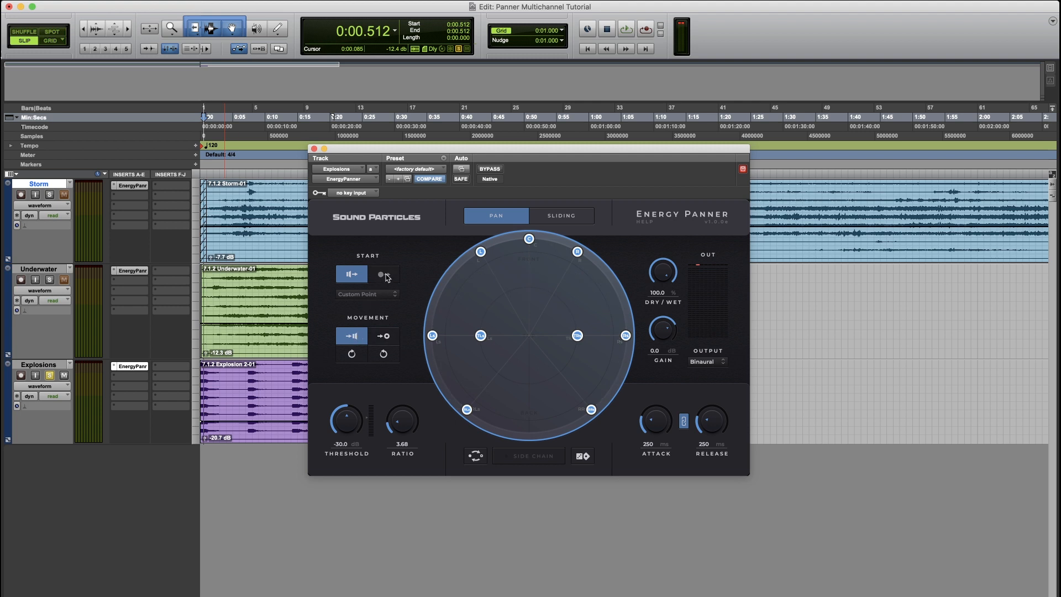
click(386, 275)
drag(447, 286, 531, 285)
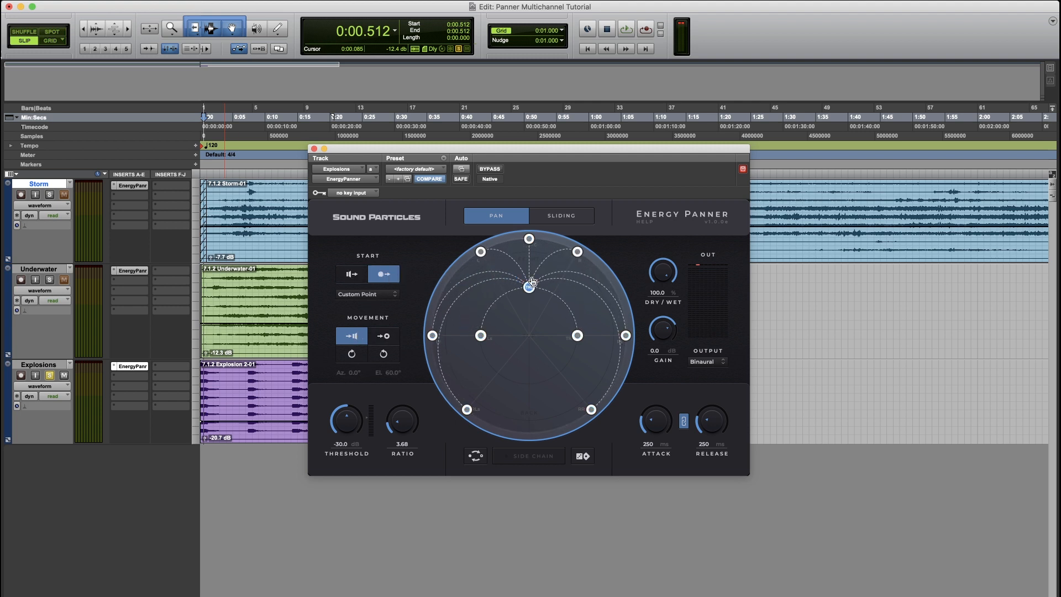
- Play back while raising the release to 1343 ms and the ratio to 5.66, then stop playback
key(space)
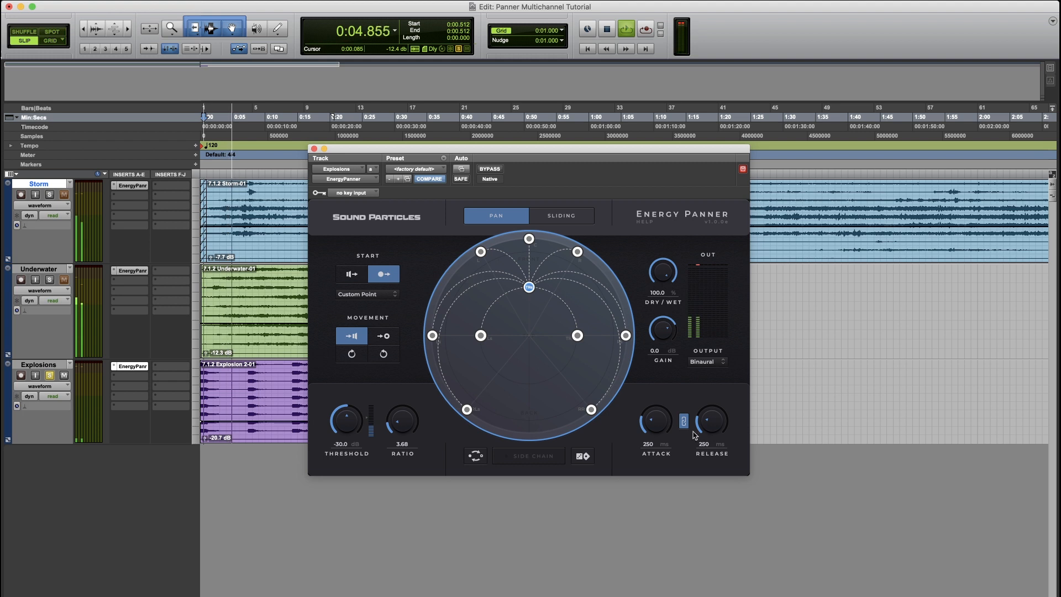
mouse_move(713, 429)
mouse_down()
mouse_move(716, 411)
mouse_move(718, 424)
mouse_up()
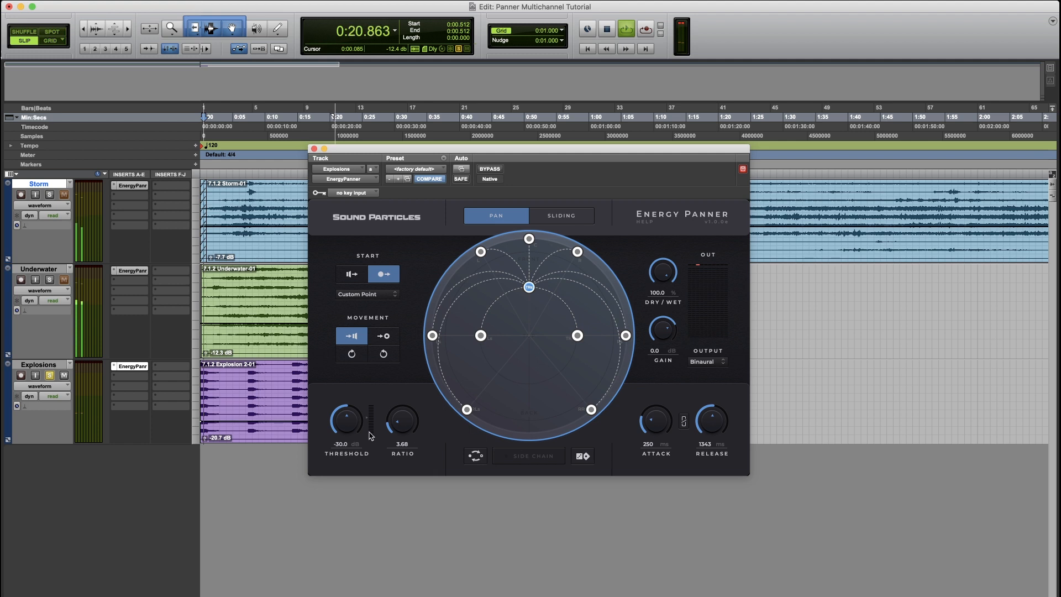
drag(406, 427, 406, 417)
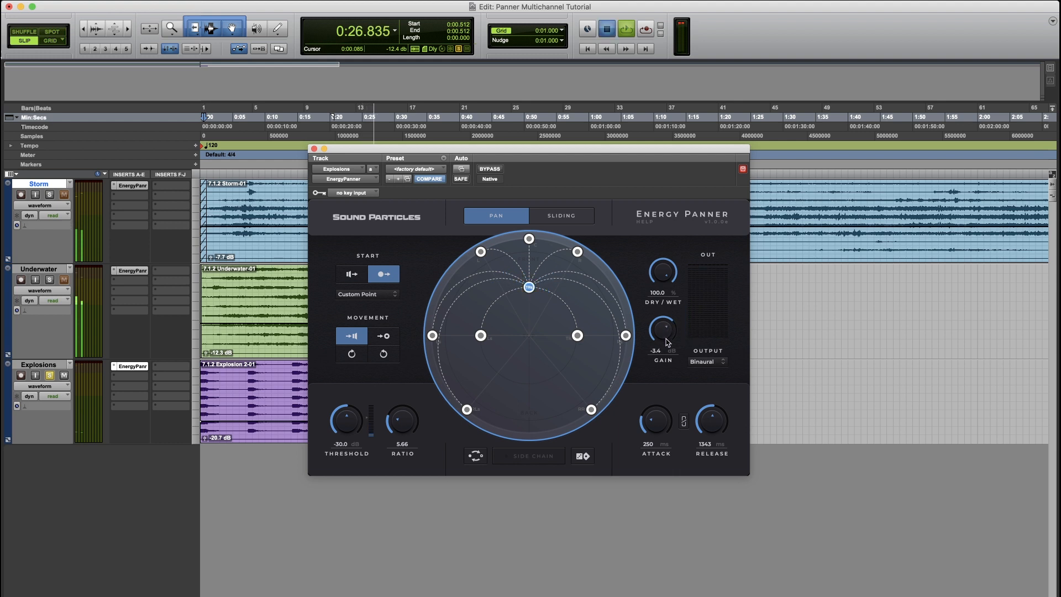
key(space)
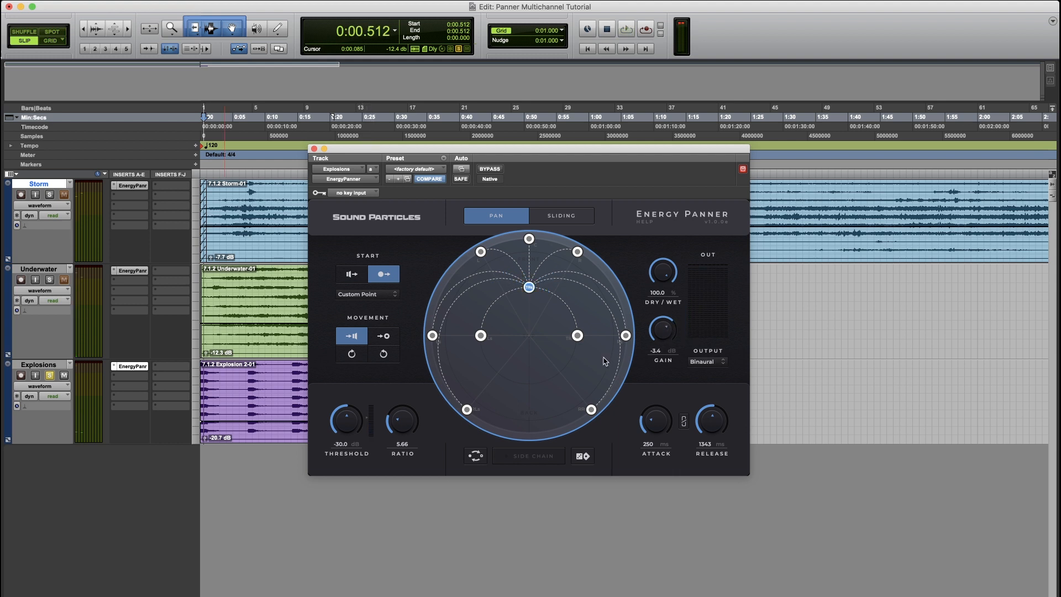
- Switch the start to the speaker positions and the movement toward the point, and start playback
click(353, 275)
click(384, 337)
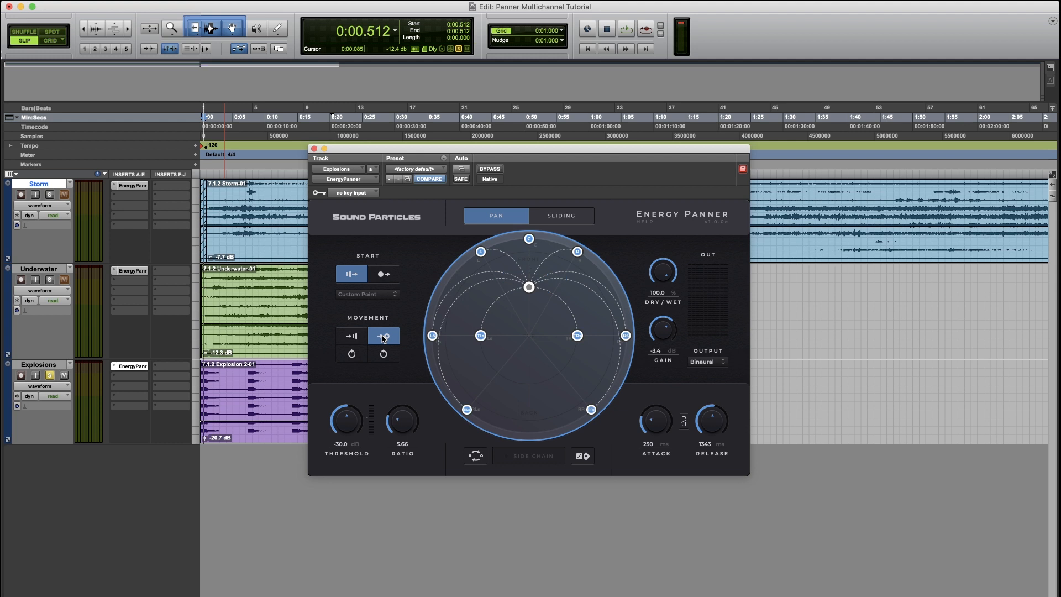
key(space)
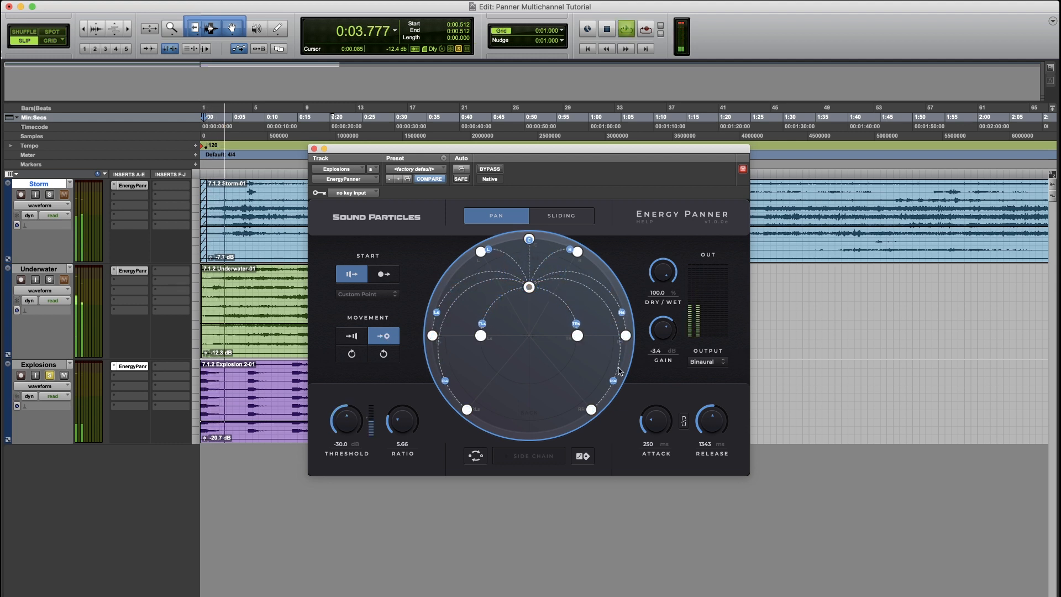
- Raise the attack to 1050 ms and the release to 2762 ms while listening, then stop playback
drag(656, 432, 658, 409)
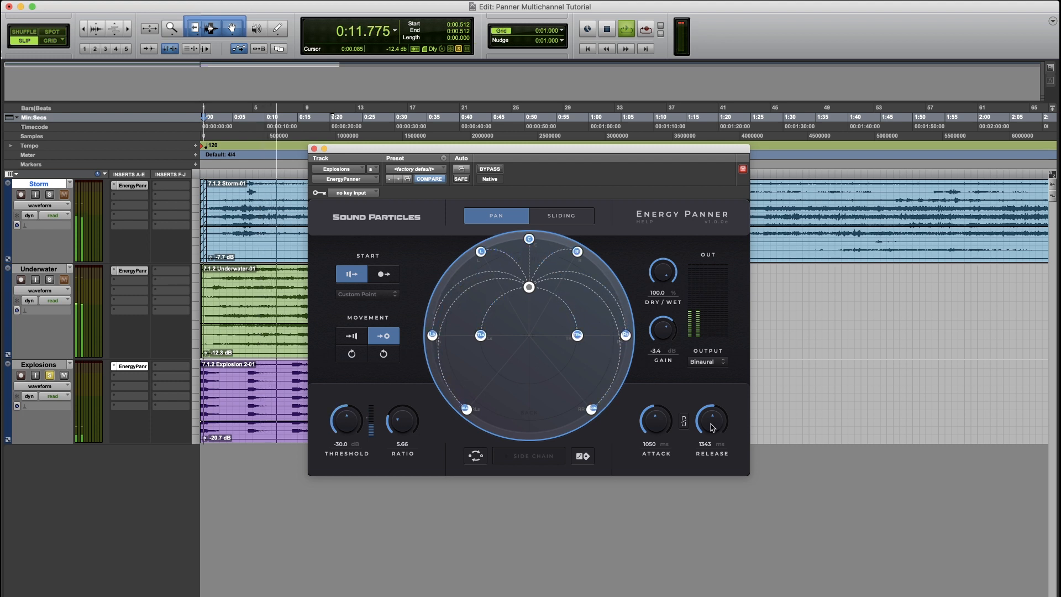
drag(712, 427, 712, 410)
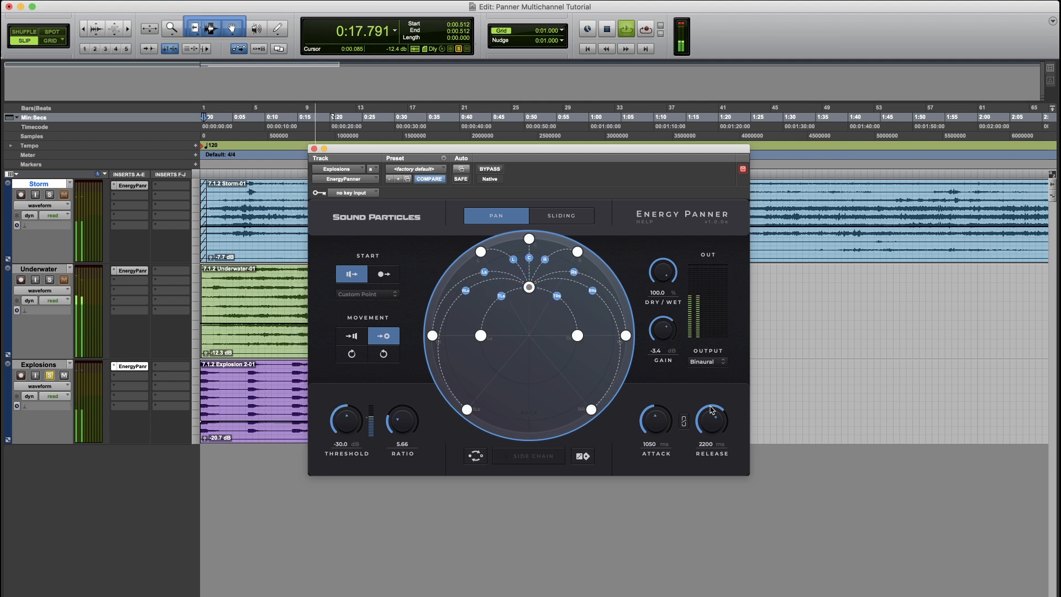
key(space)
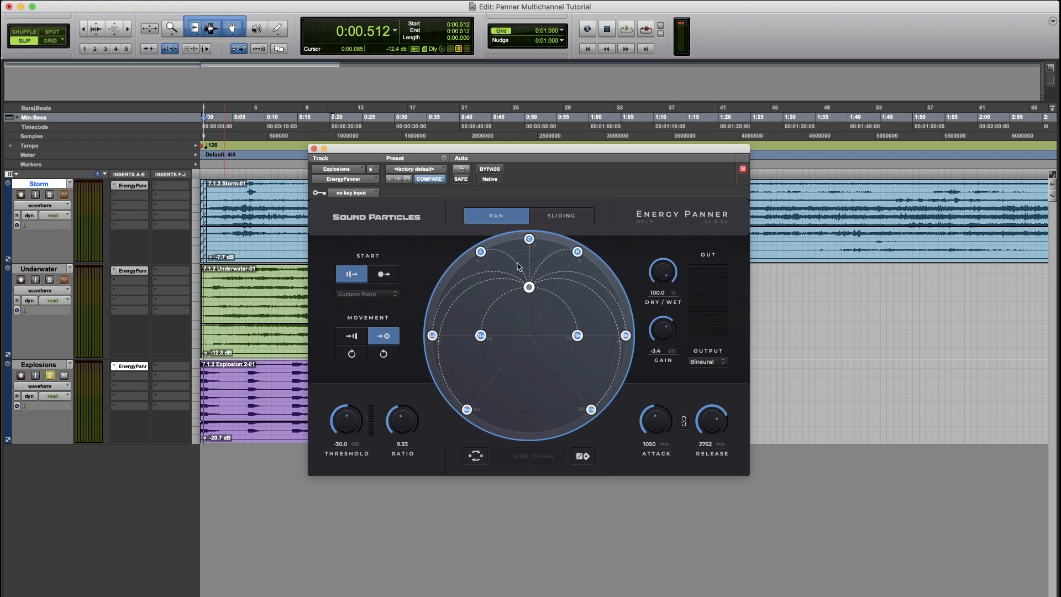
- Switch the panner to Sliding mode and play back to listen while touching the attack
click(567, 220)
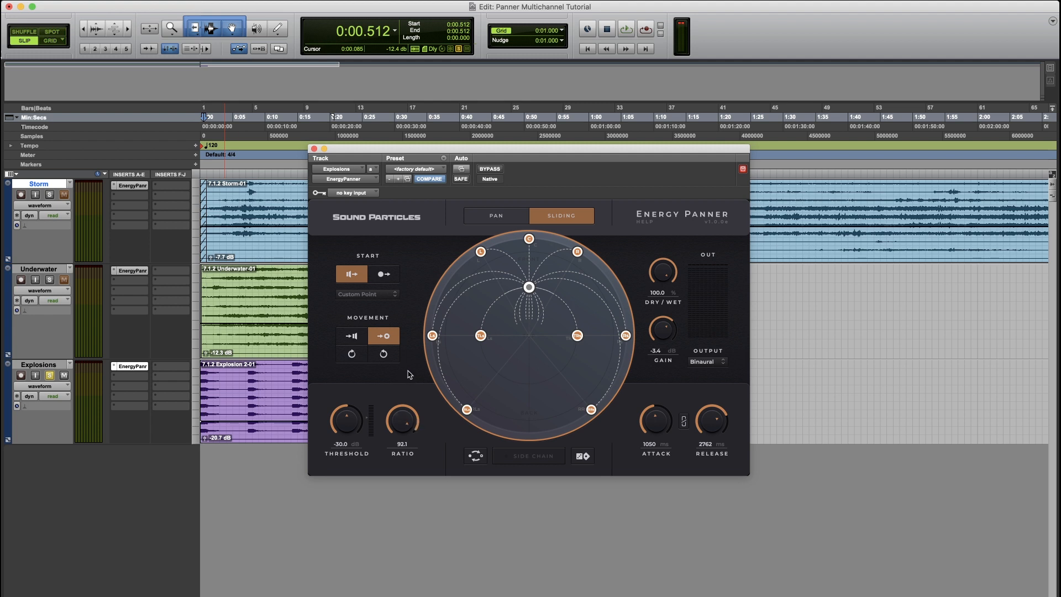
key(space)
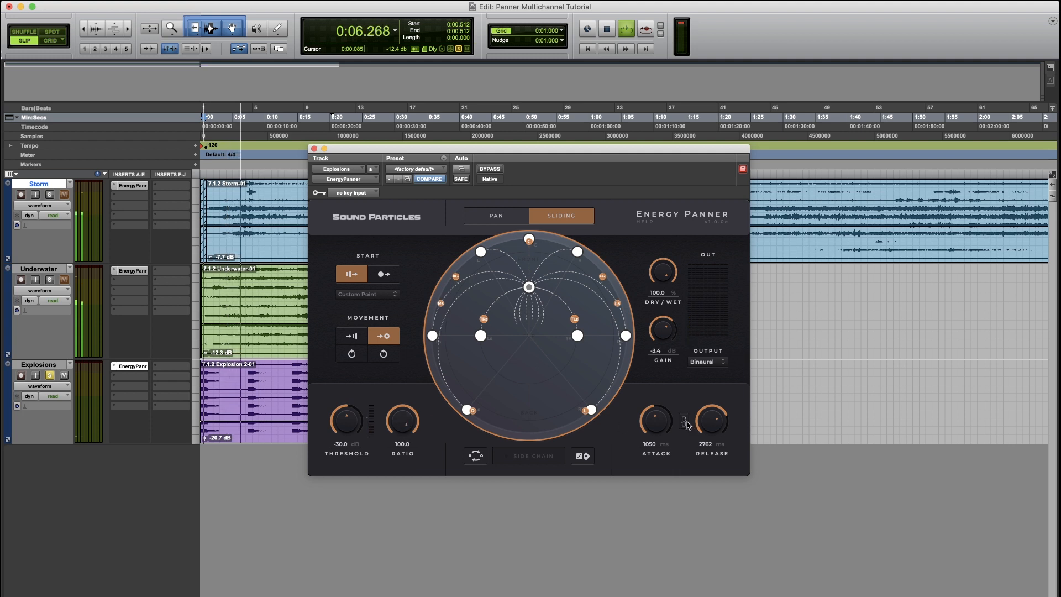
drag(656, 428, 655, 434)
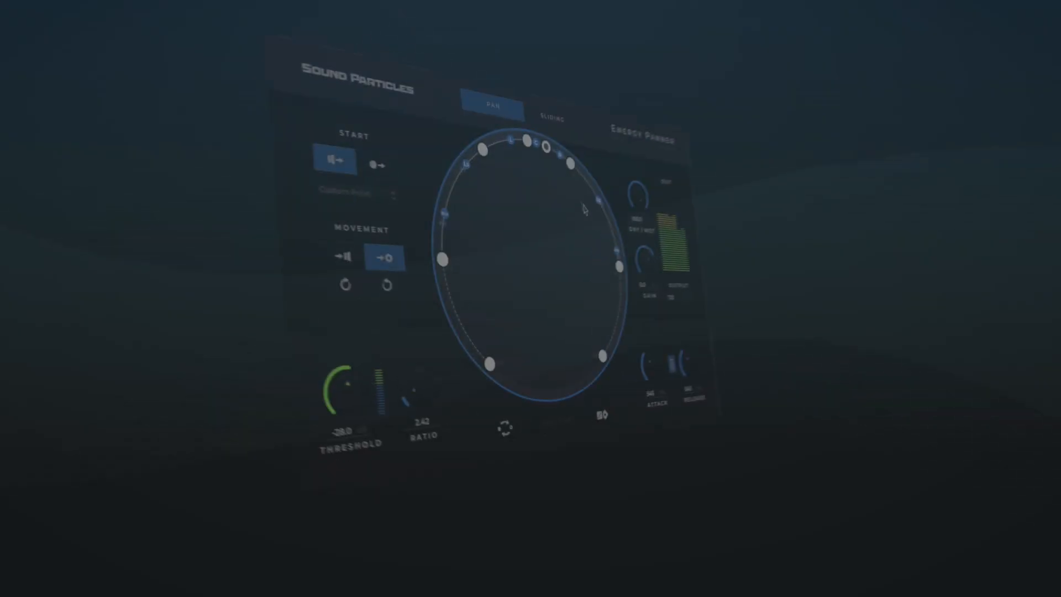
drag(562, 126, 513, 171)
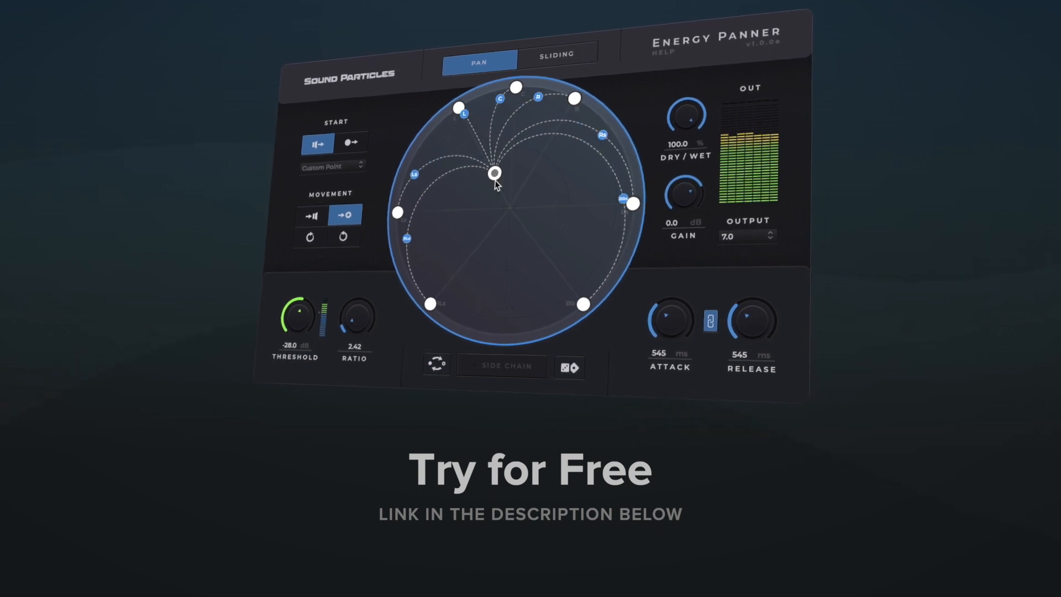
mouse_move(490, 174)
drag(490, 174, 423, 141)
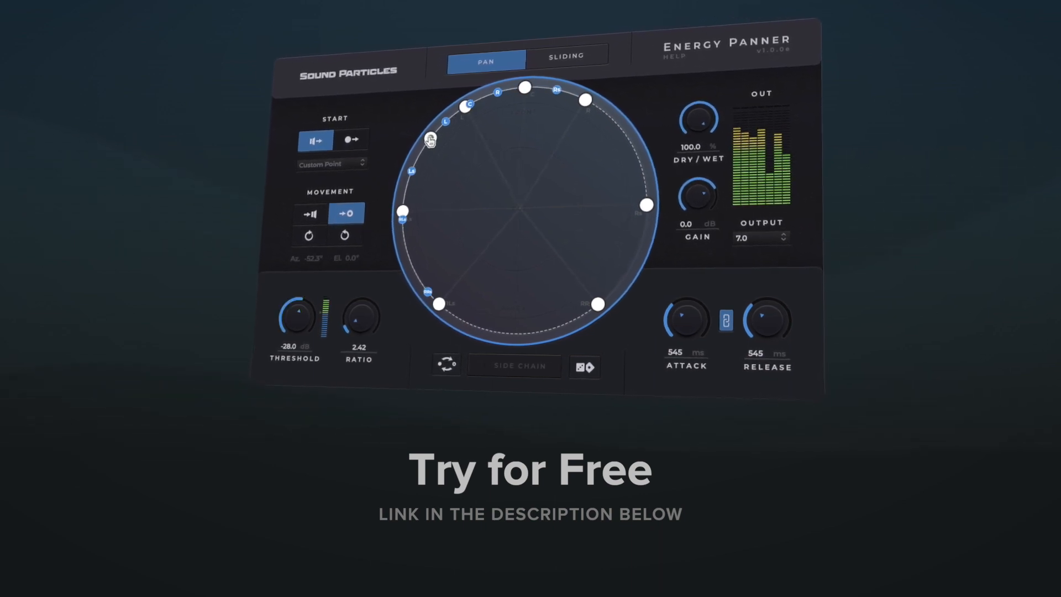
drag(429, 139, 580, 170)
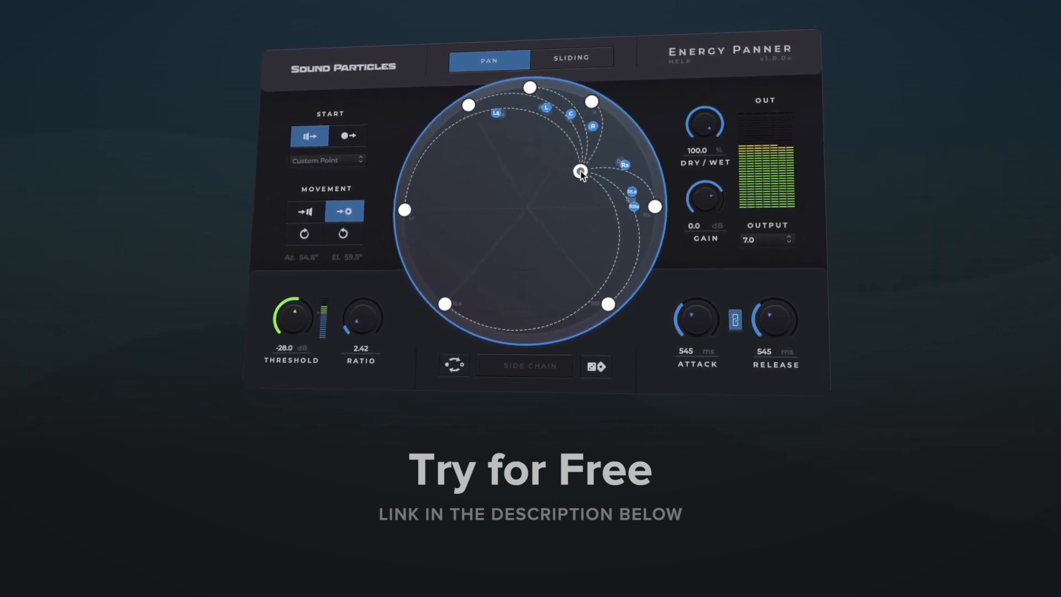